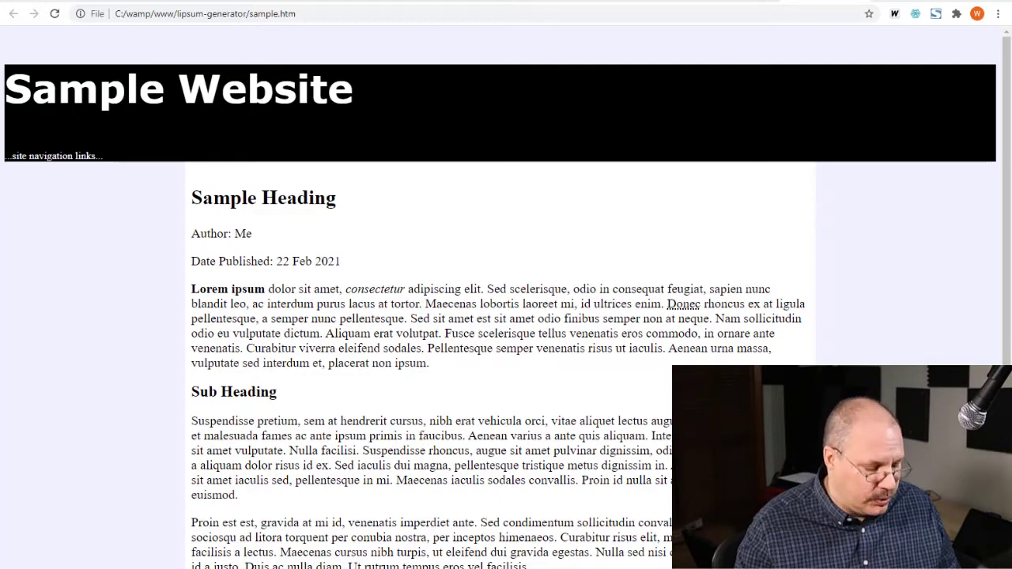
- Leave the rendered sample page and switch to the code editor showing sample.htm
key("alt+Tab")
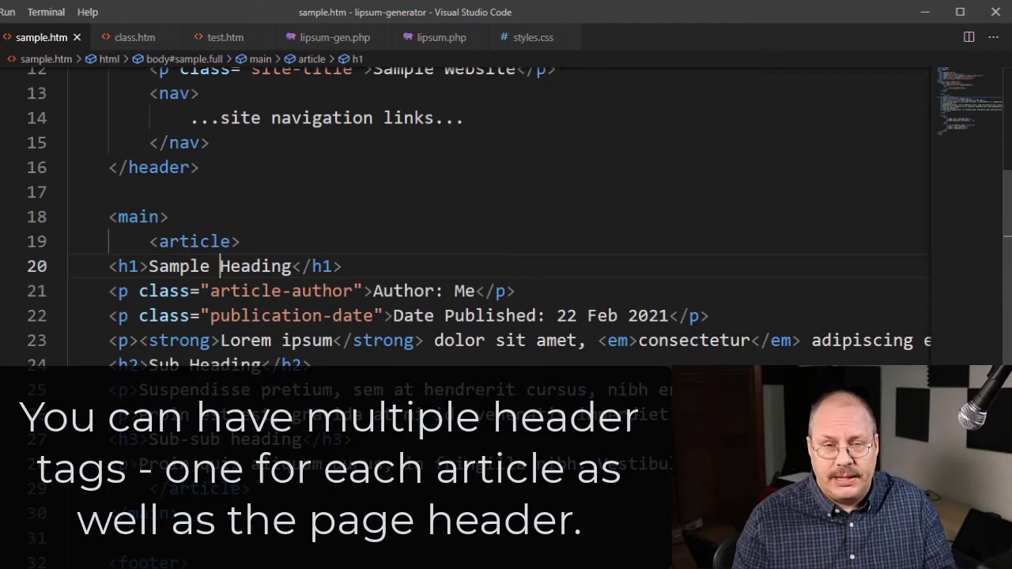
- Wrap the article heading, author and publication date lines in a <header> element in sample.htm
left_click(287, 242)
key("Return")
type("<header></header>")
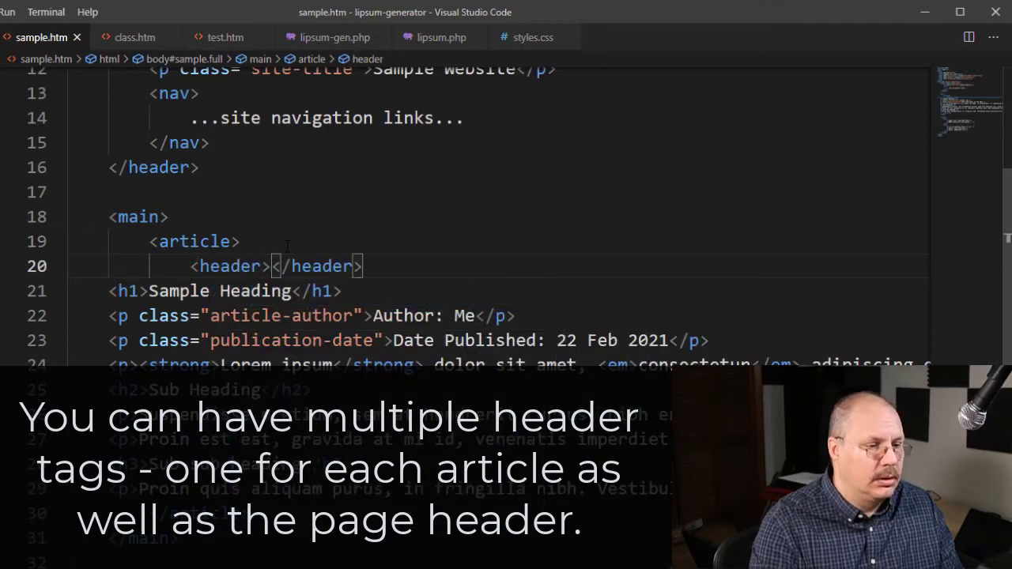
key("shift+End")
key("Delete")
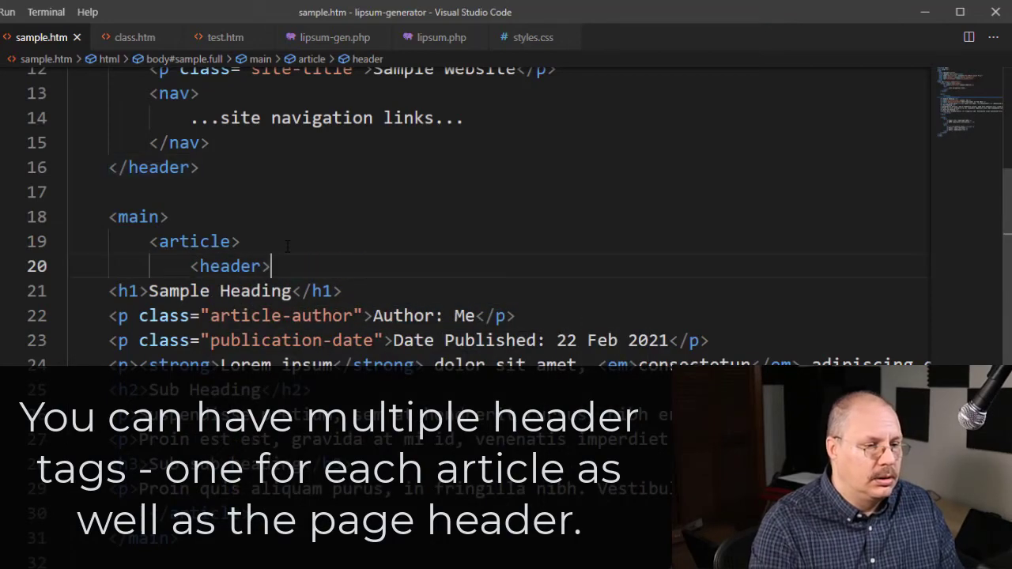
key("Down")
key("Down")
key("Down")
key("End")
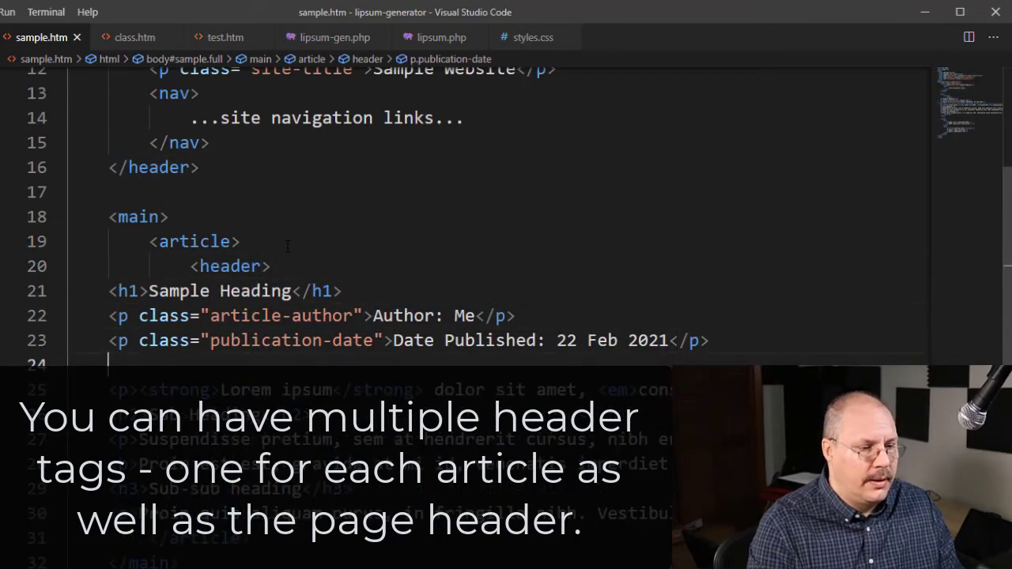
key("Return")
type("</header>")
key("Tab")
key("Tab")
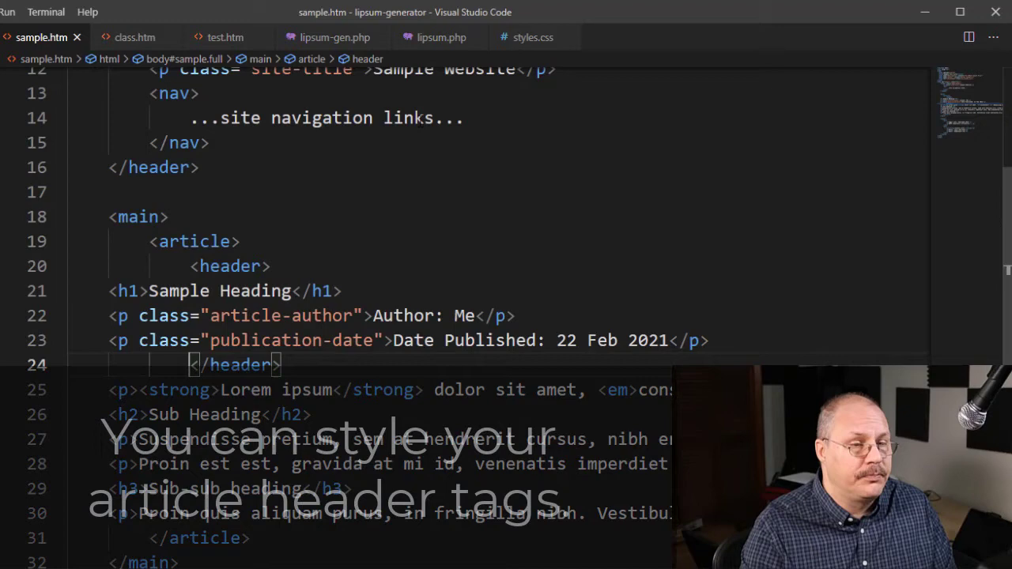
- Add an 'article header' rule at the end of styles.css with background-color: #ddd
left_click(533, 37)
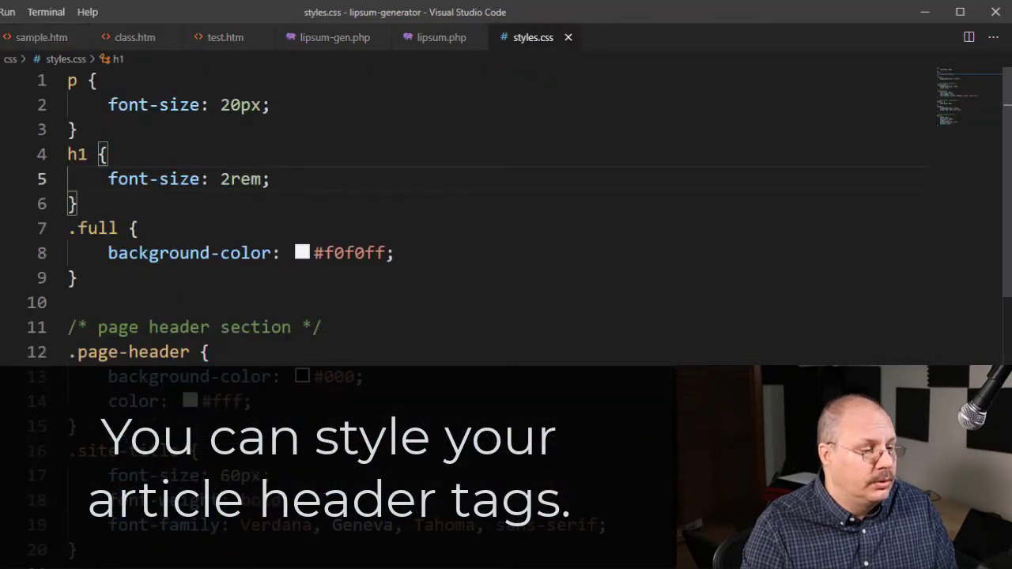
scroll(520, 198, "down", 4)
scroll(519, 198, "down", 2)
scroll(520, 198, "down", 2)
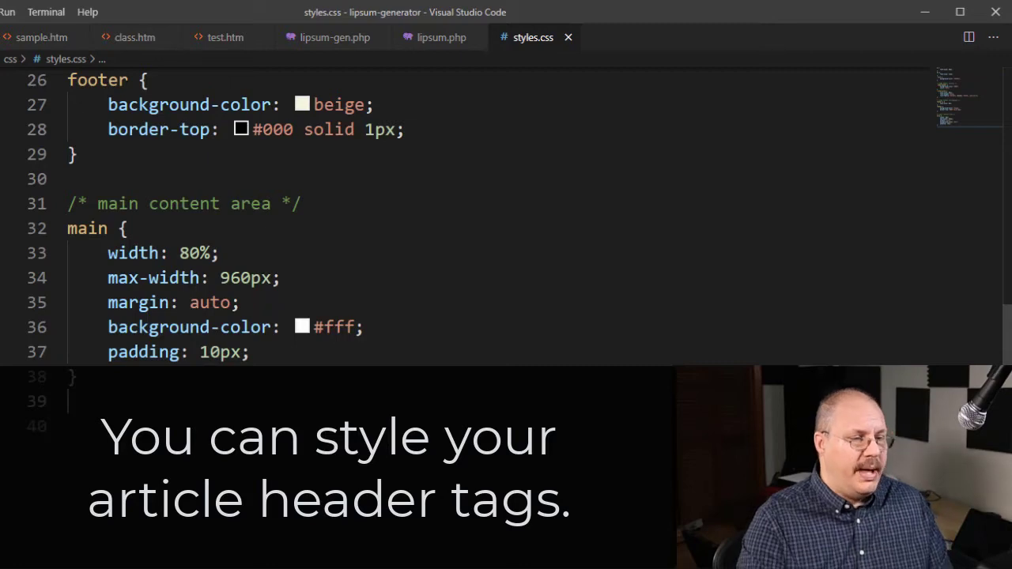
key("Return")
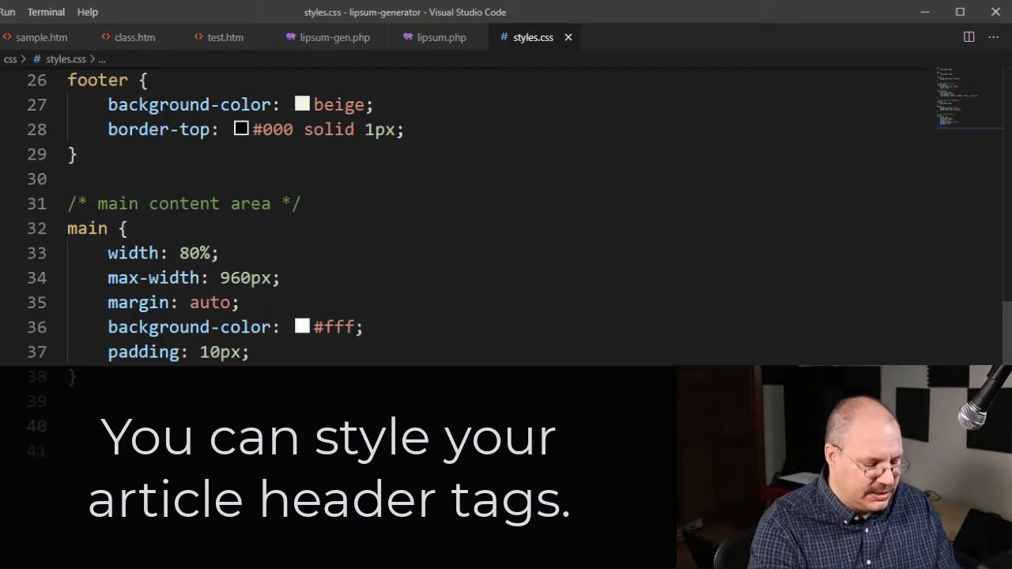
type("article hea")
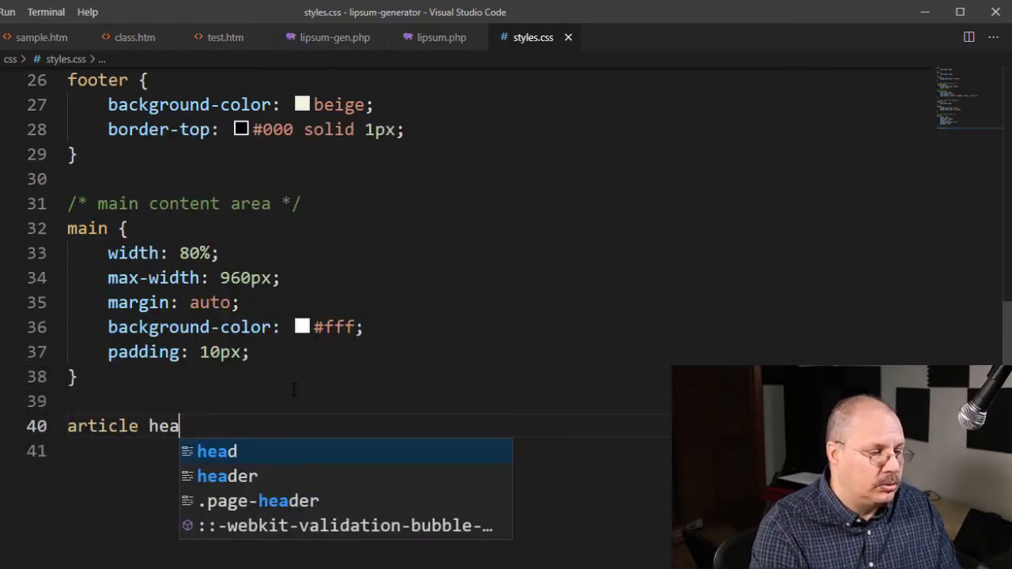
type("der {")
key("Return")
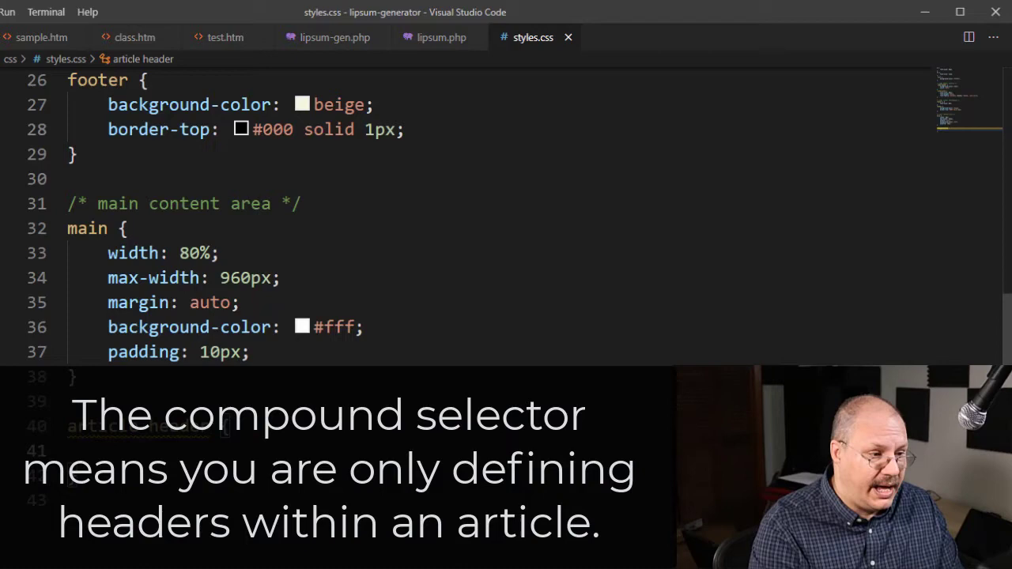
type("bac")
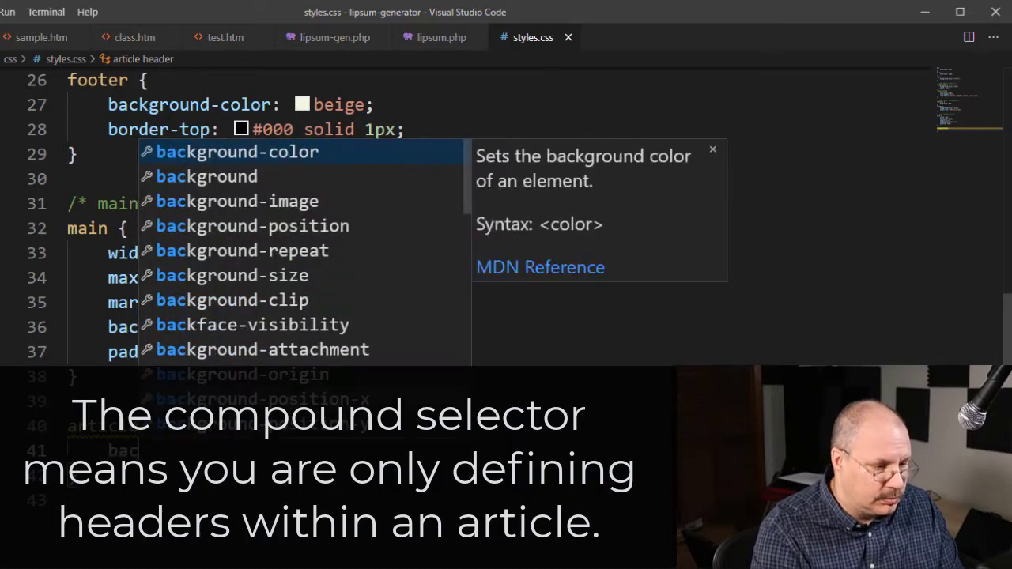
key("Return")
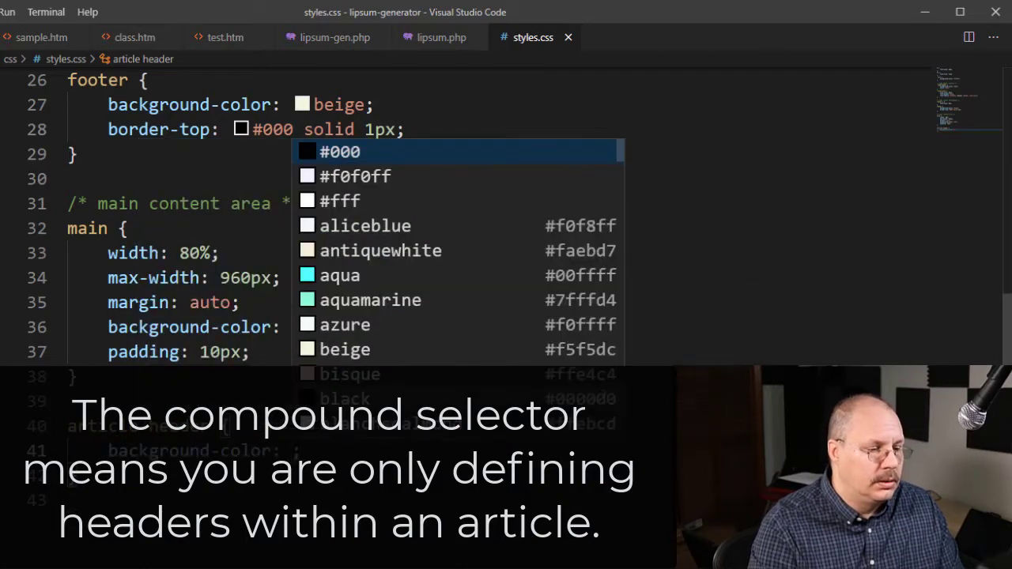
type("#")
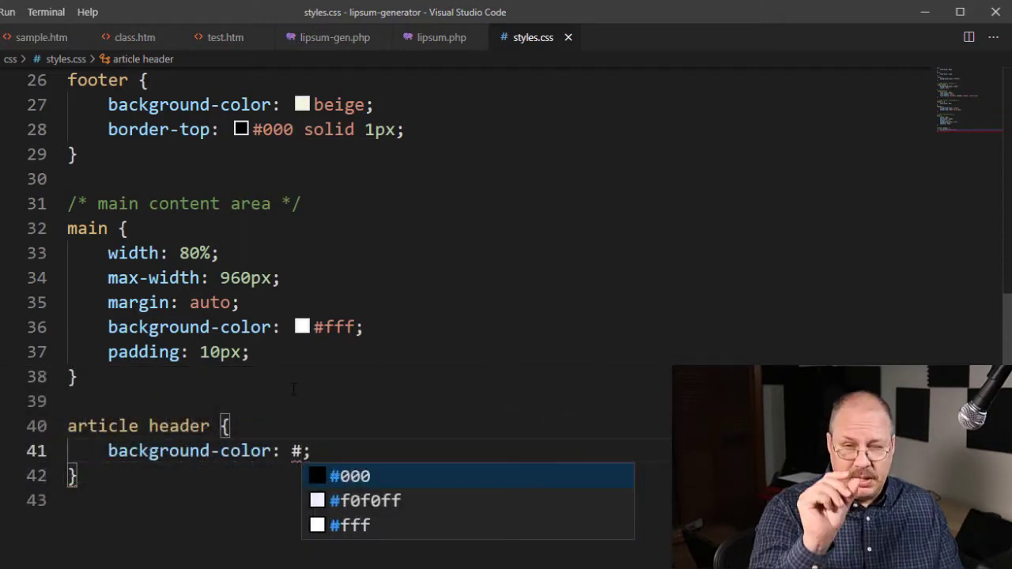
type("ddd")
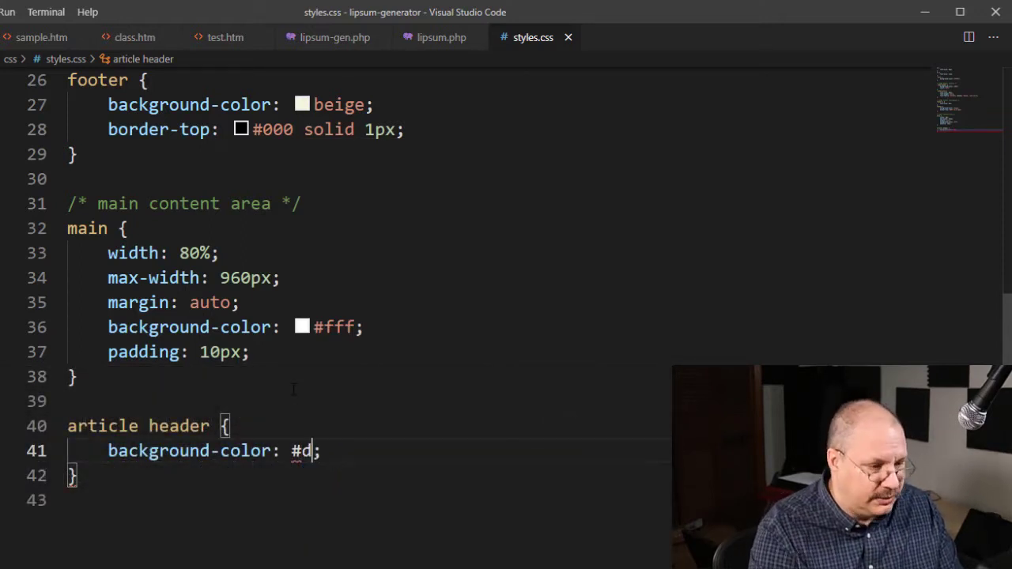
key("End")
key("Return")
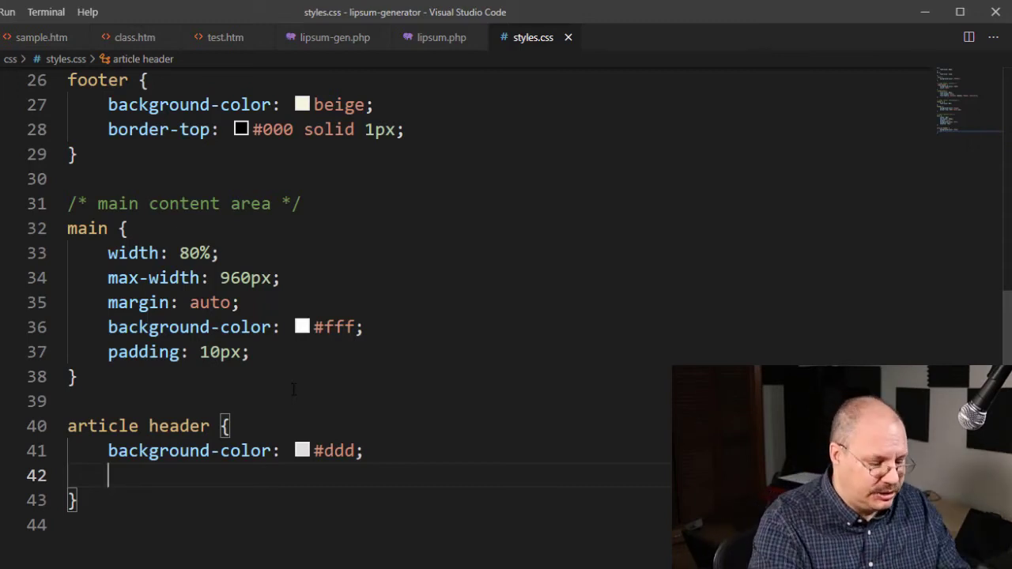
type("bo")
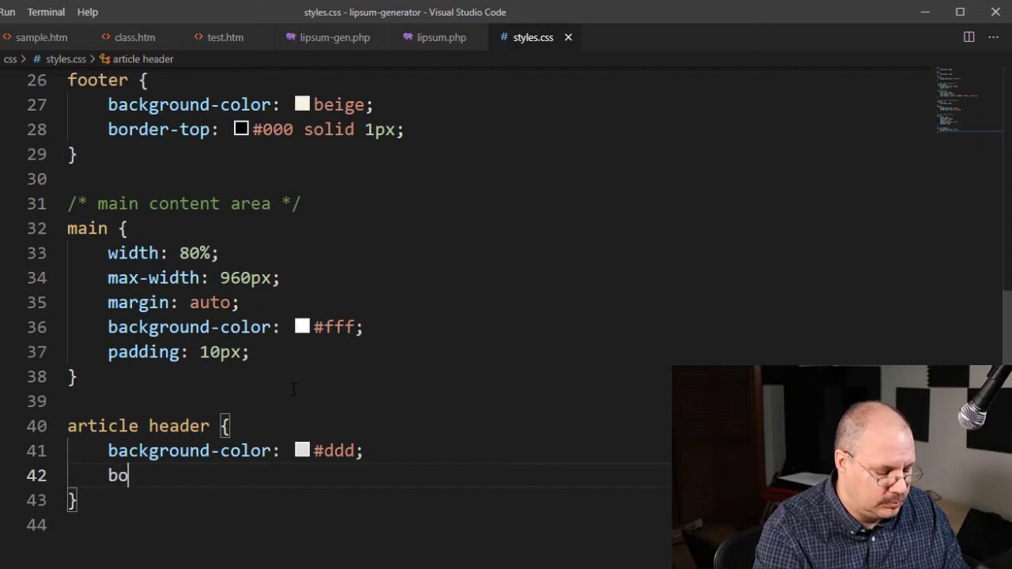
type("rder-")
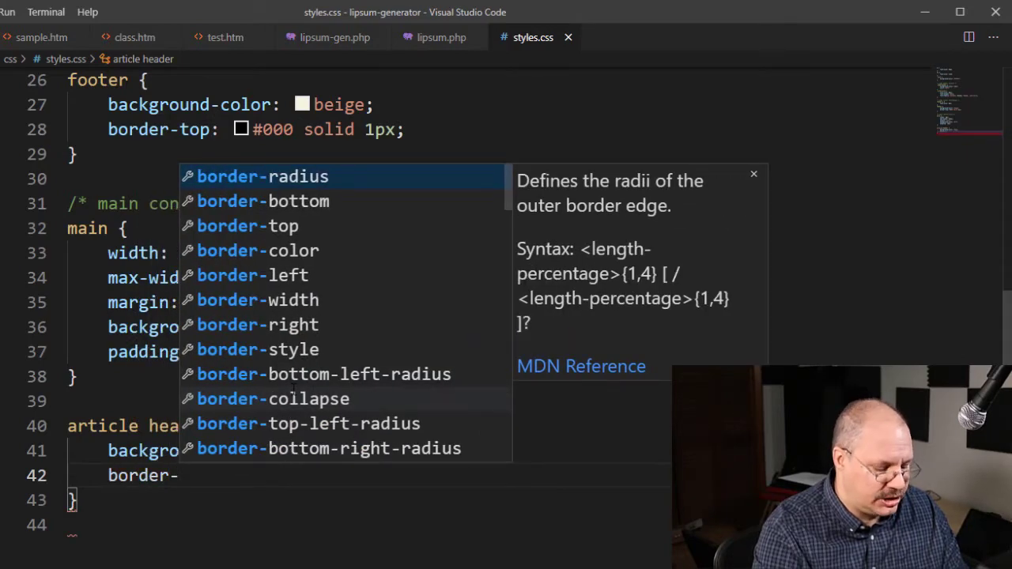
type("b")
- Add border-bottom: 1px solid #000 and margin-bottom: 10px to the article header rule
key("Return")
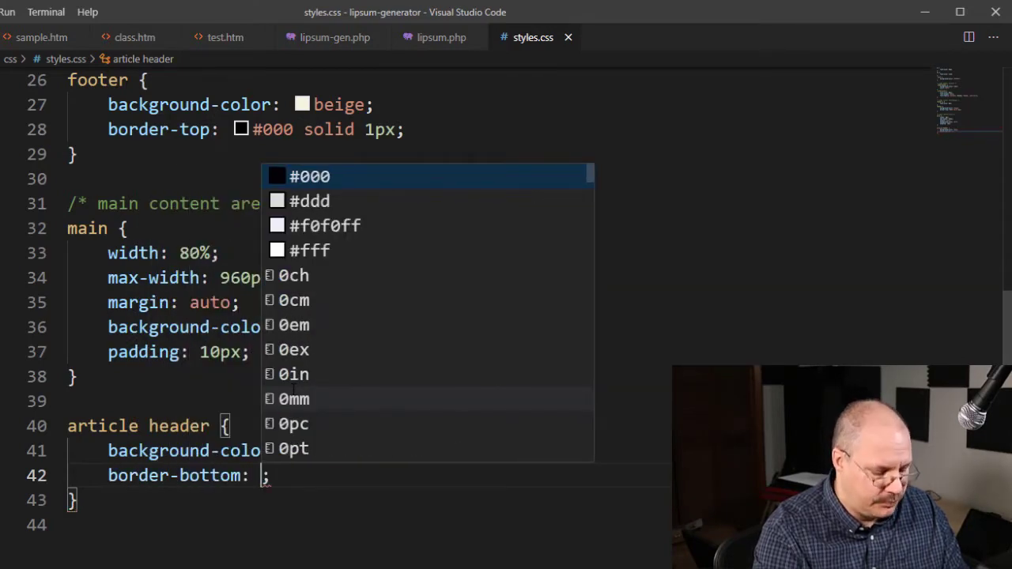
type("1px ")
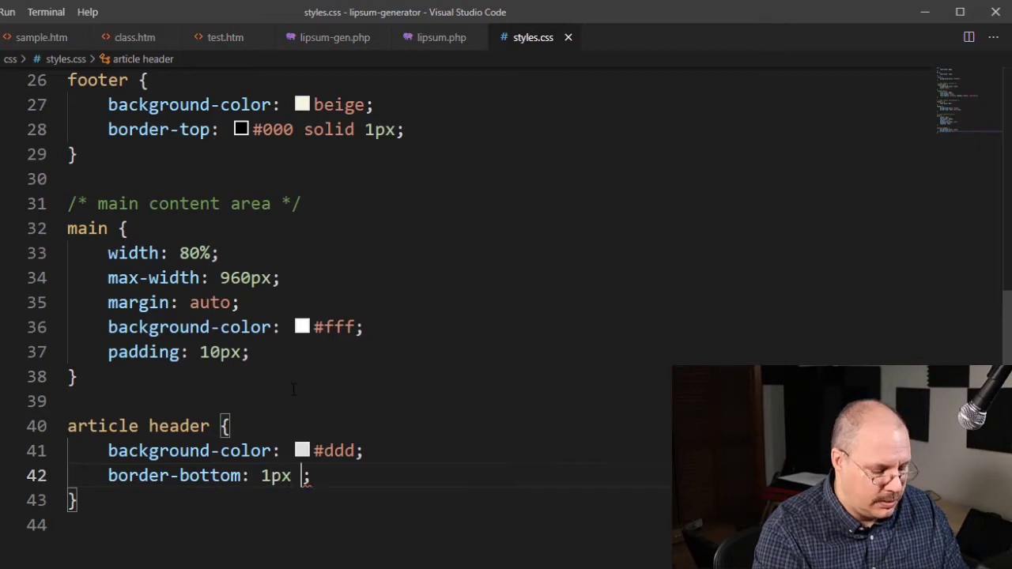
type("solid #")
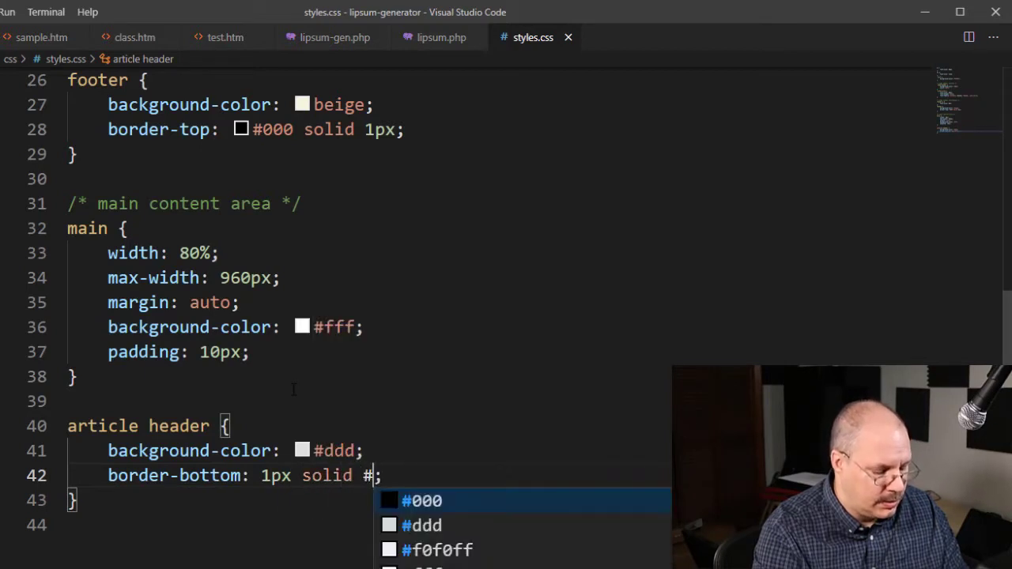
type("000")
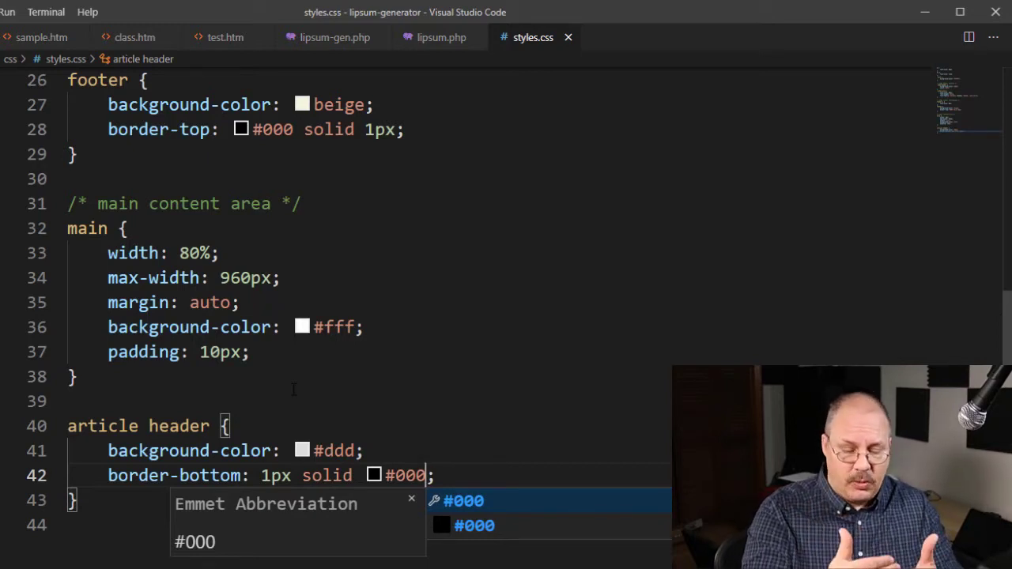
key("End")
key("Return")
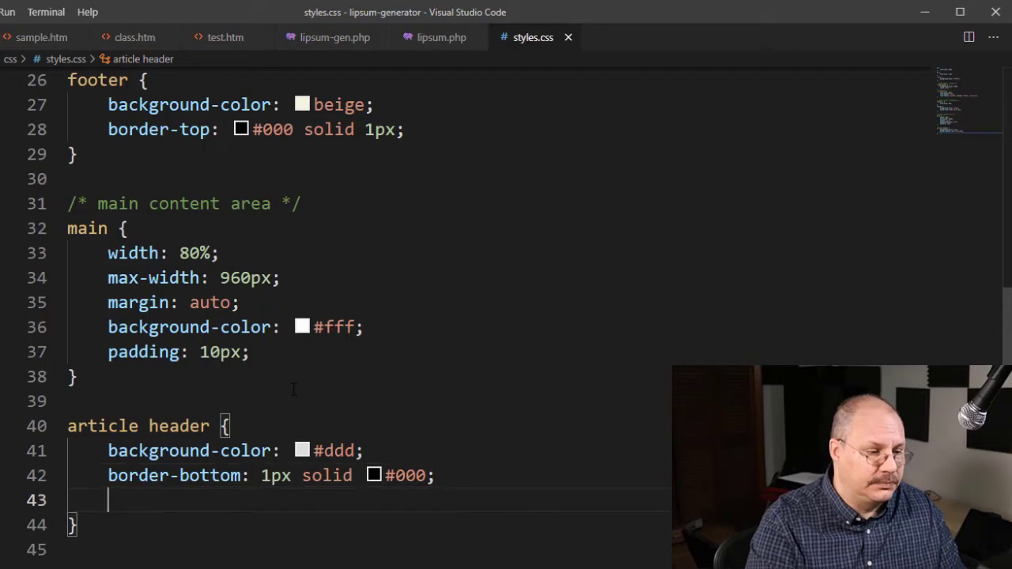
type("mar")
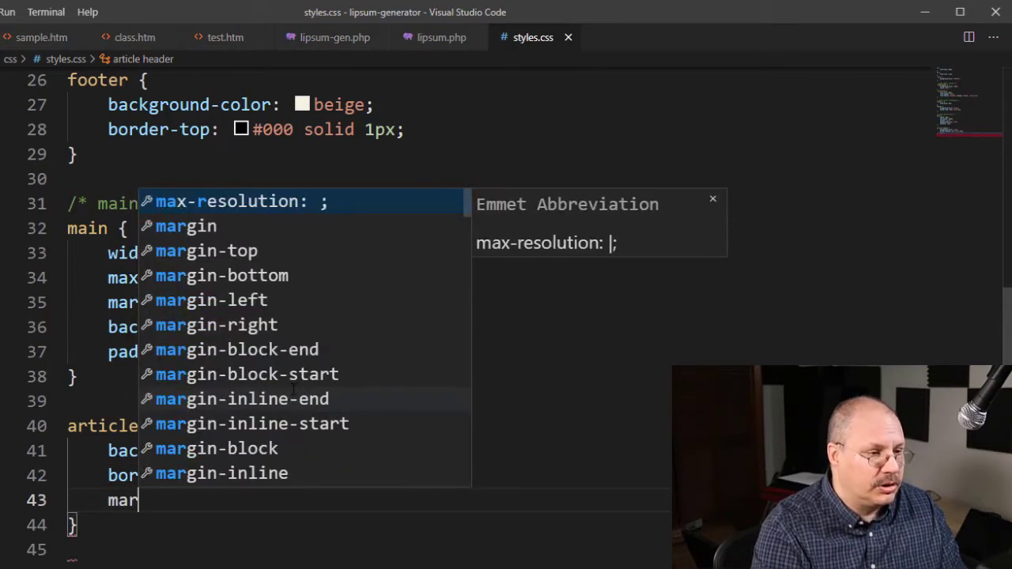
type("gin")
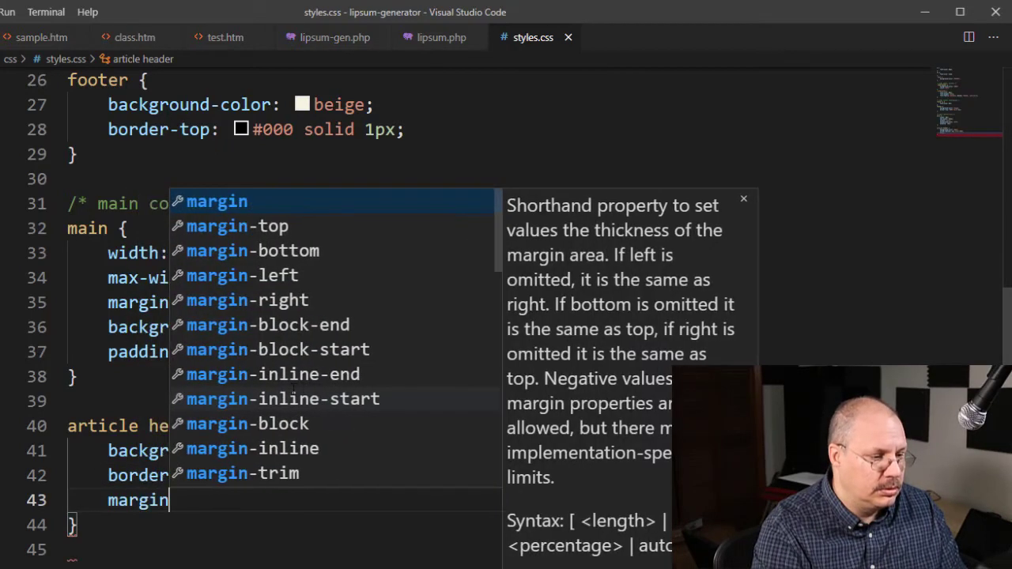
type("-b")
key("Return")
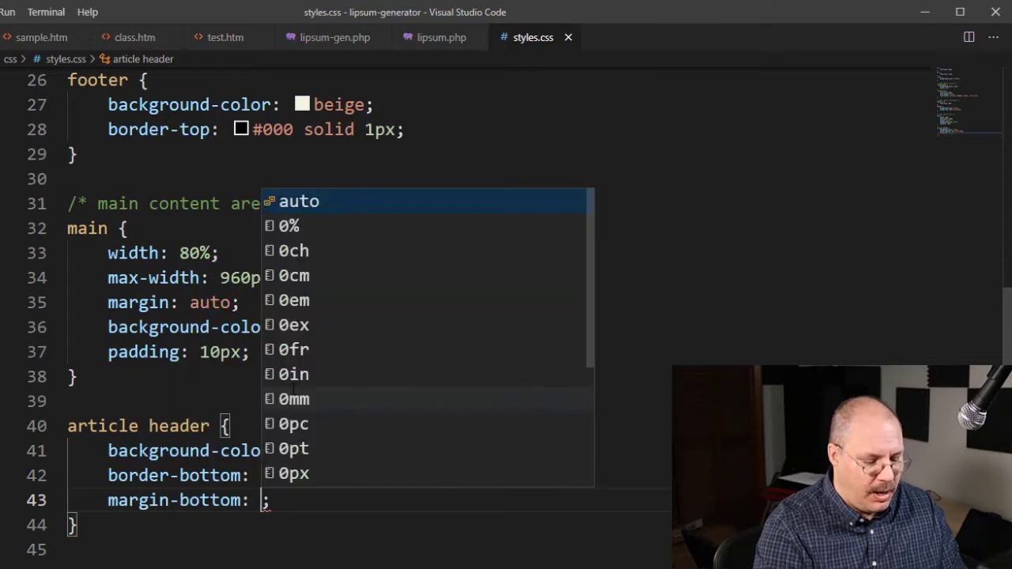
type("10px")
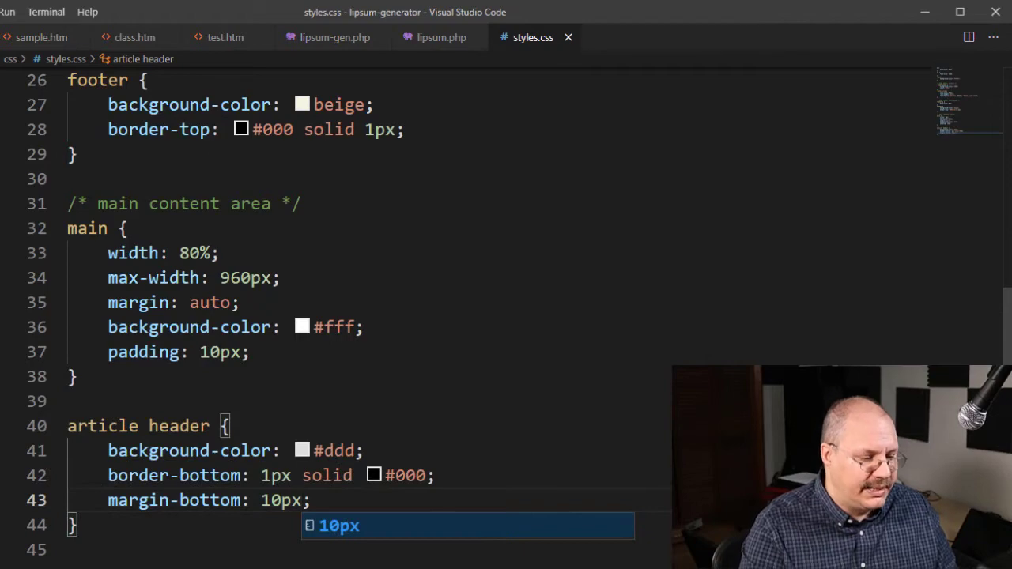
key("alt+Tab")
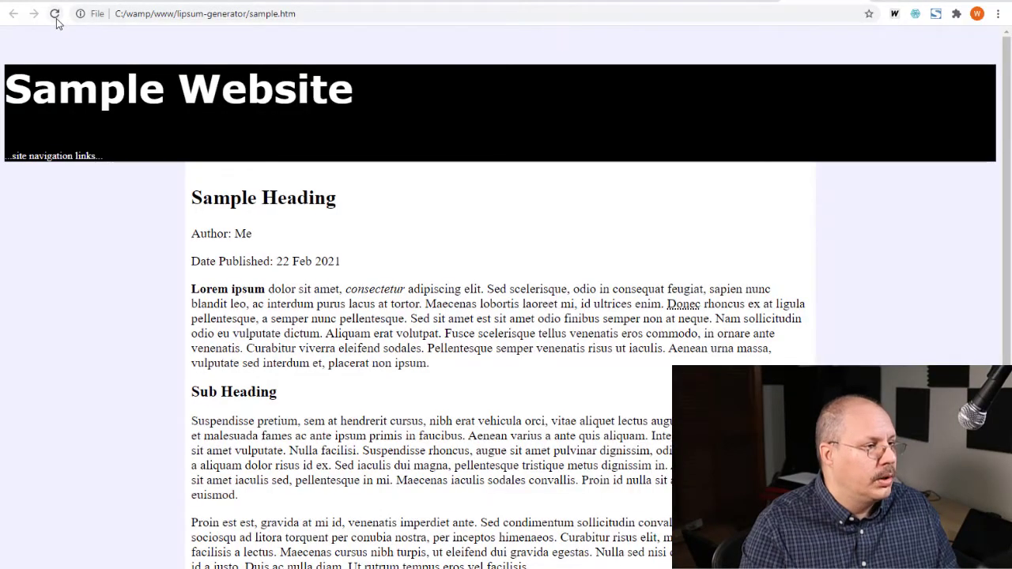
- Reload sample.htm in Chrome to see the grey header with black bottom border
left_click(56, 14)
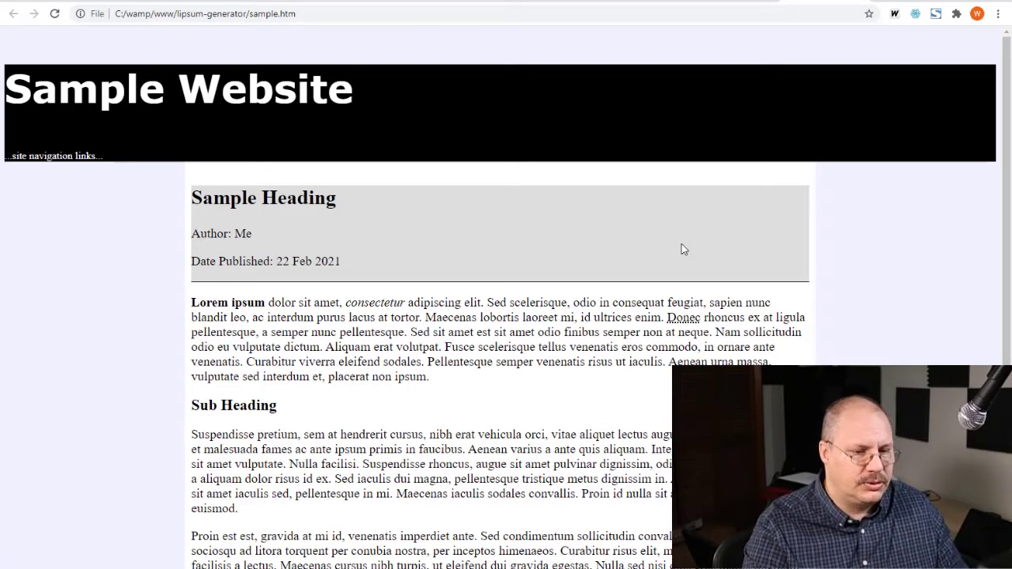
- Replace margin-bottom with shorthand margin: 10px -10px in the article header rule
key("alt+Tab")
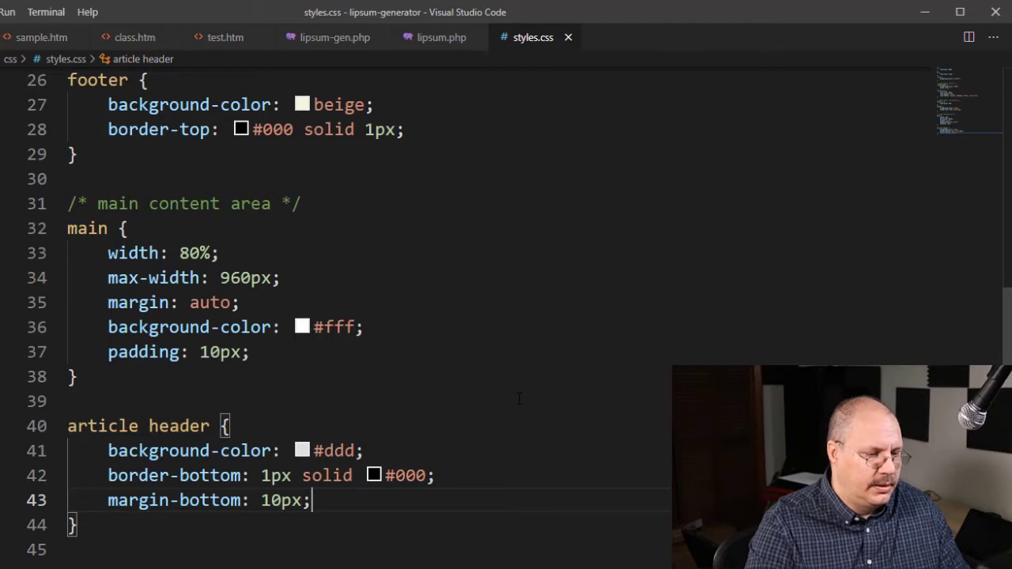
key("Return")
key("Up")
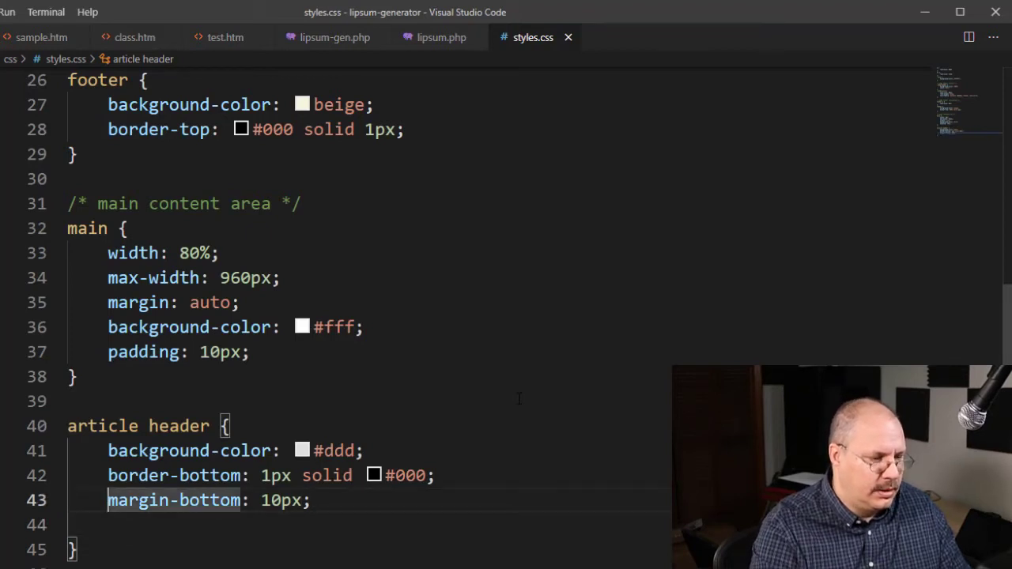
key("ctrl+shift+Right")
key("BackSpace")
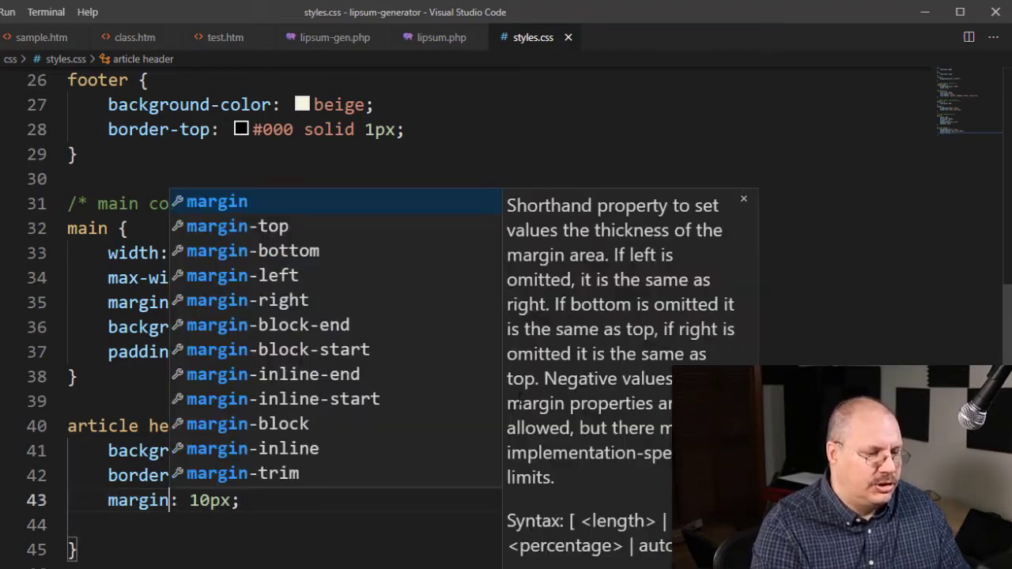
key("Right")
key("Right")
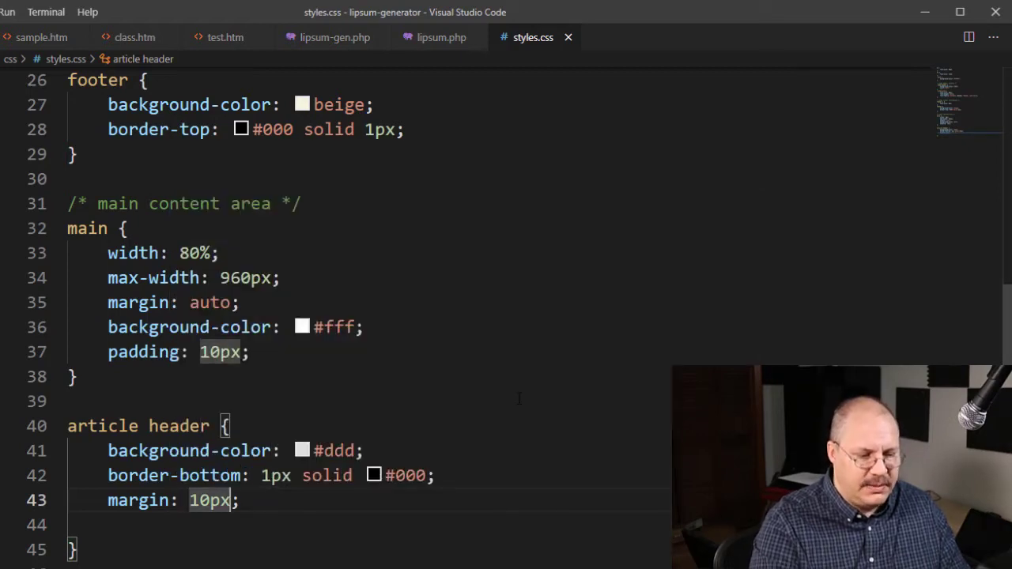
type("-10")
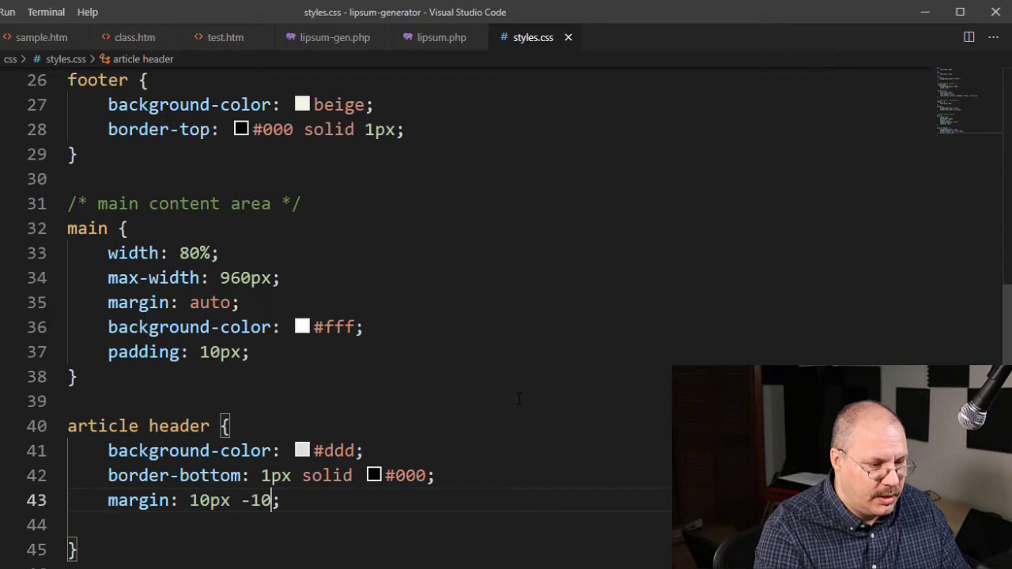
type("px")
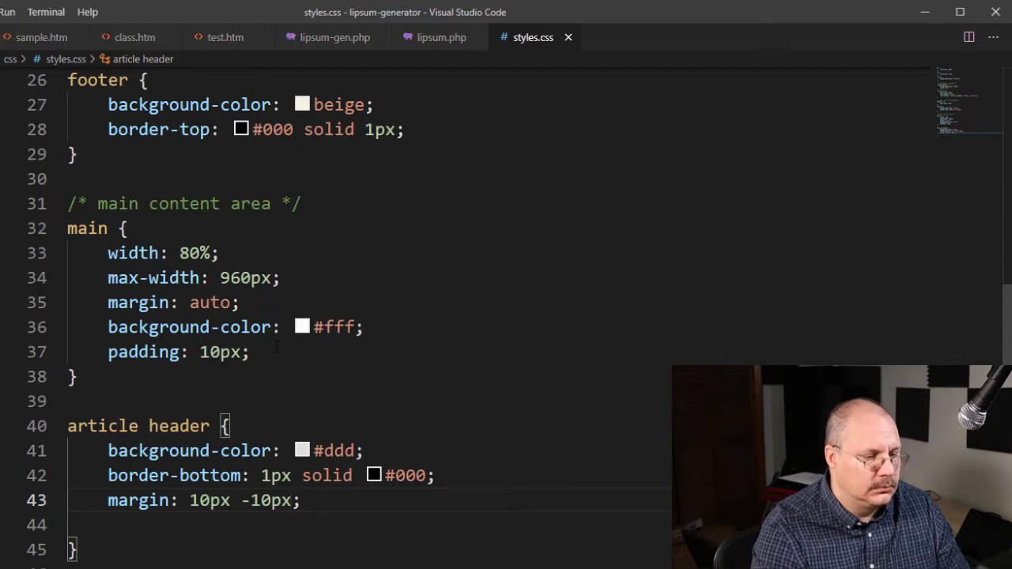
key("alt+Tab")
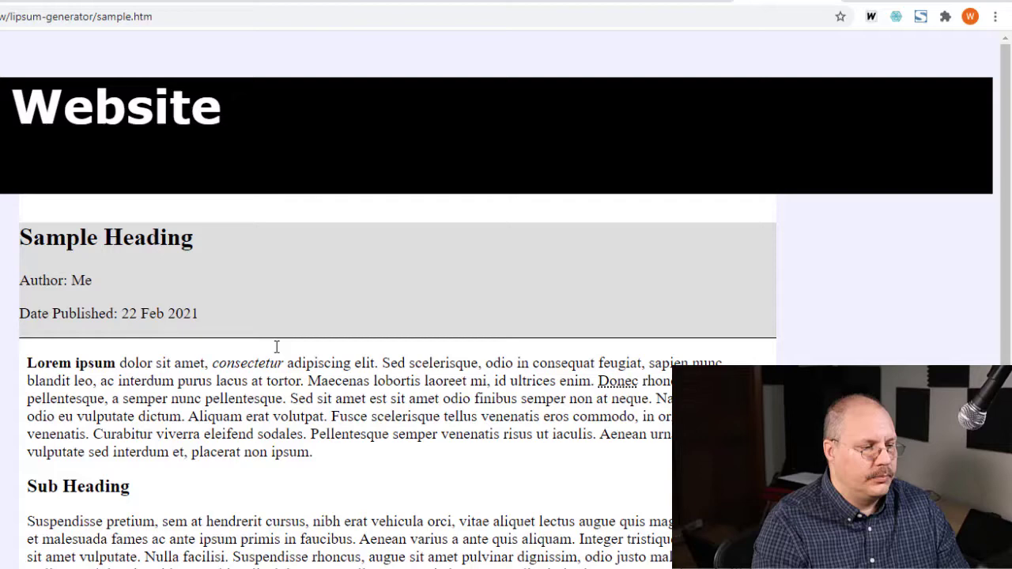
key("alt+Tab")
- Add padding: 0 10px to the article header rule and switch to the browser
key("Return")
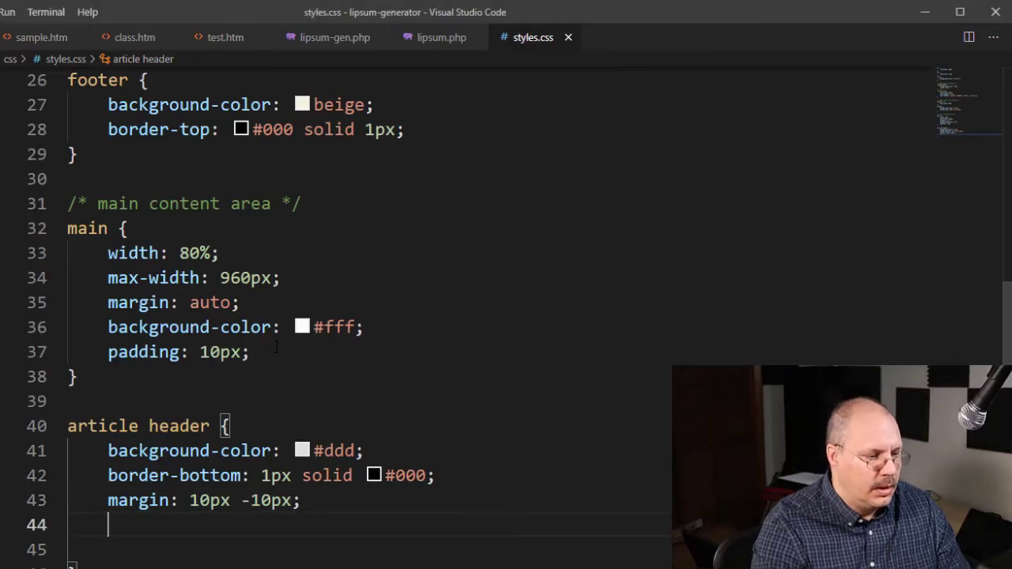
type("pad")
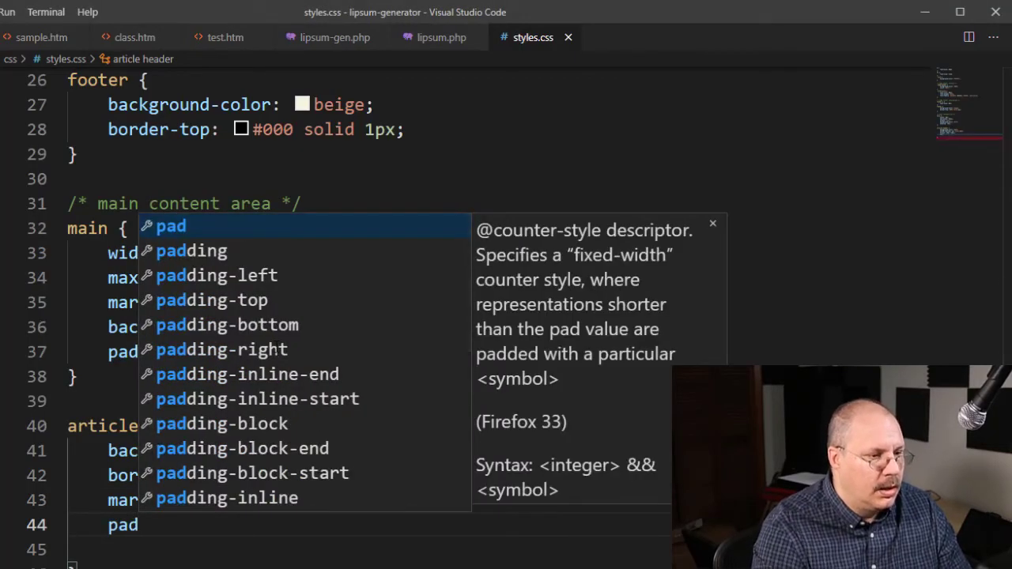
key("Down")
key("Return")
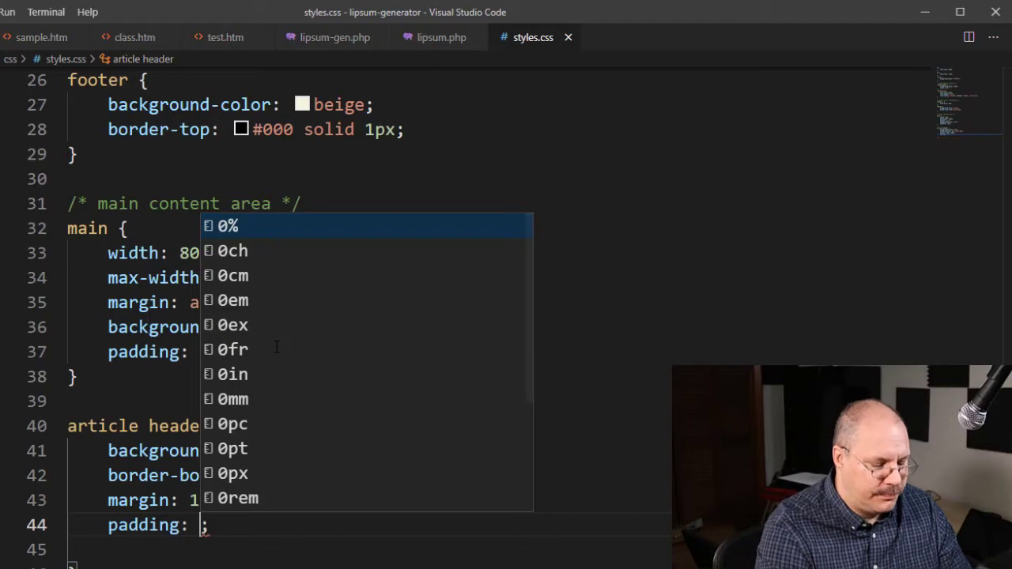
type("0")
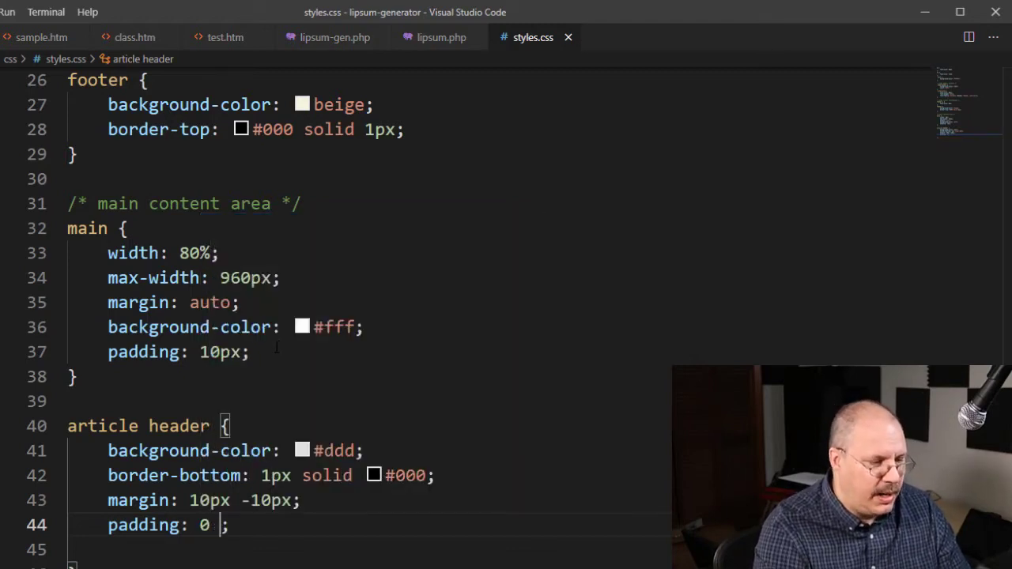
type(" 10px")
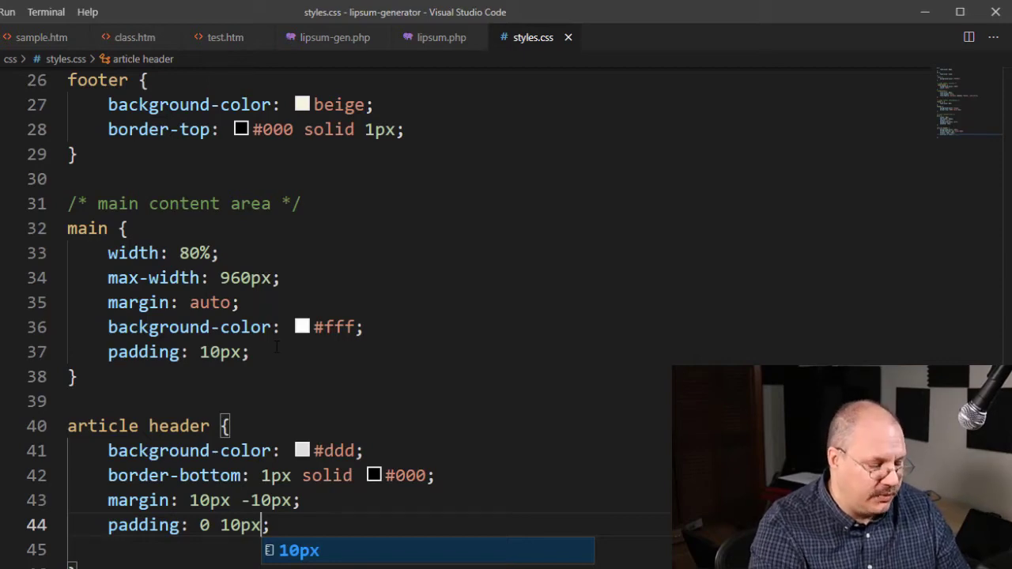
key("alt+Tab")
- Refresh sample.htm in Chrome so the grey header spans the full content width
key("F5")
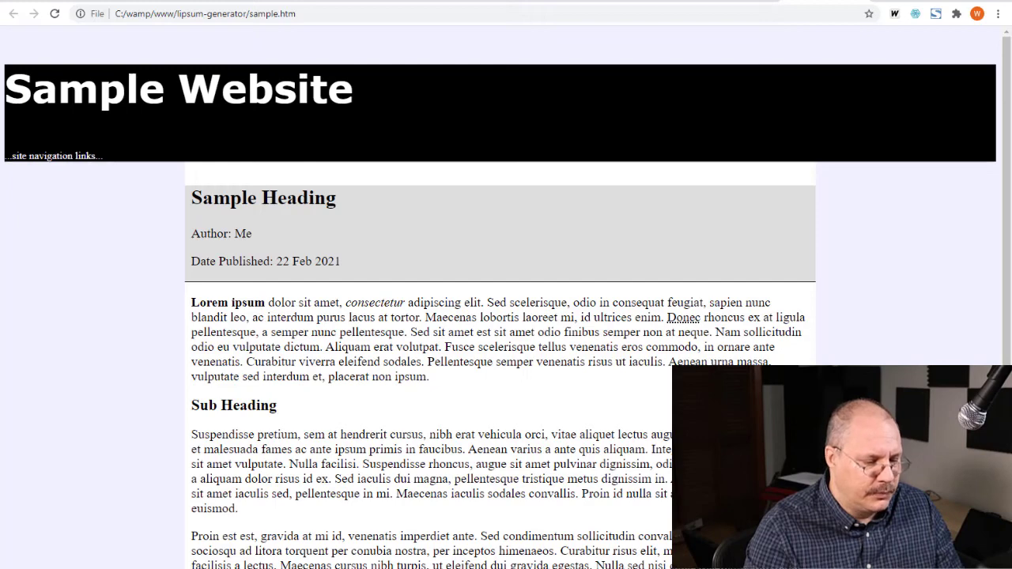
- Copy the article-author class name from sample.htm and paste it as a new selector after the article header rule
key("alt+Tab")
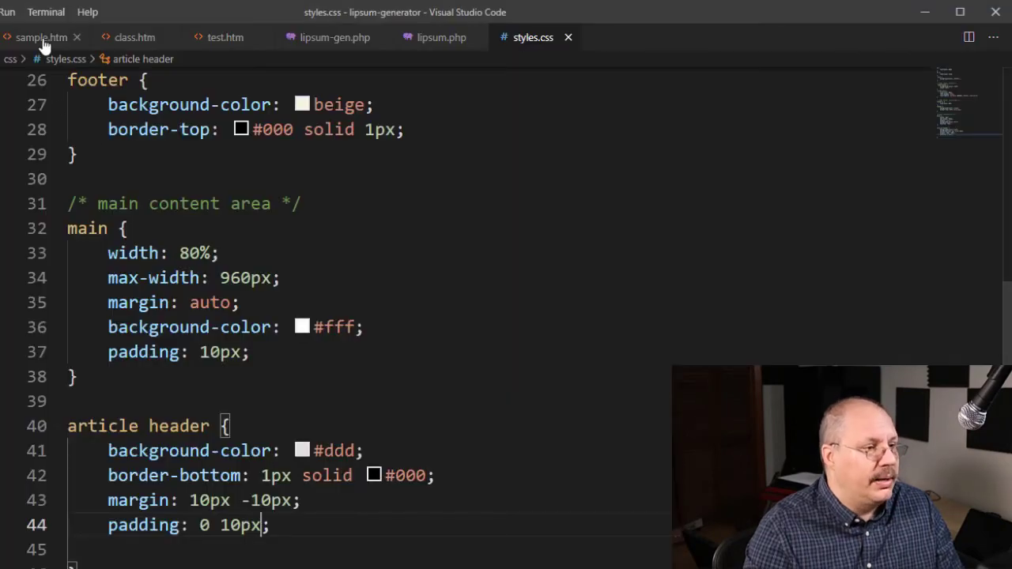
left_click(42, 37)
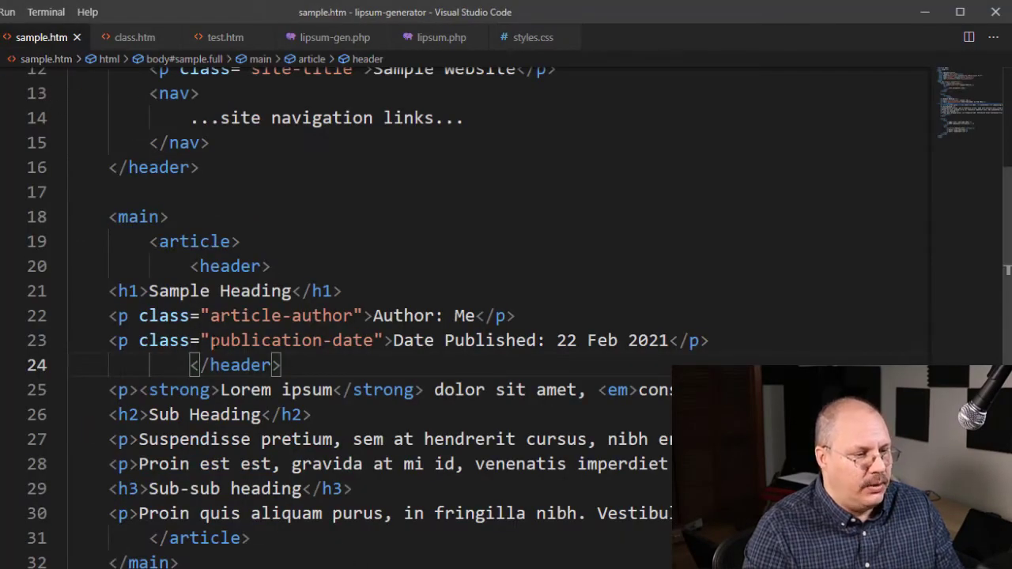
left_click(440, 315)
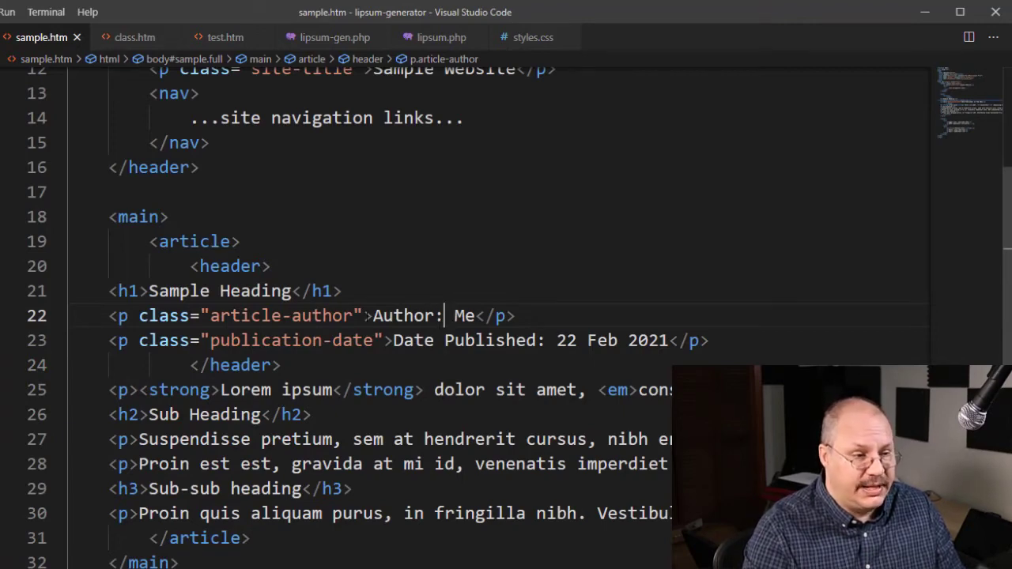
key("Right")
left_click_drag(353, 316, 210, 315)
key("ctrl+c")
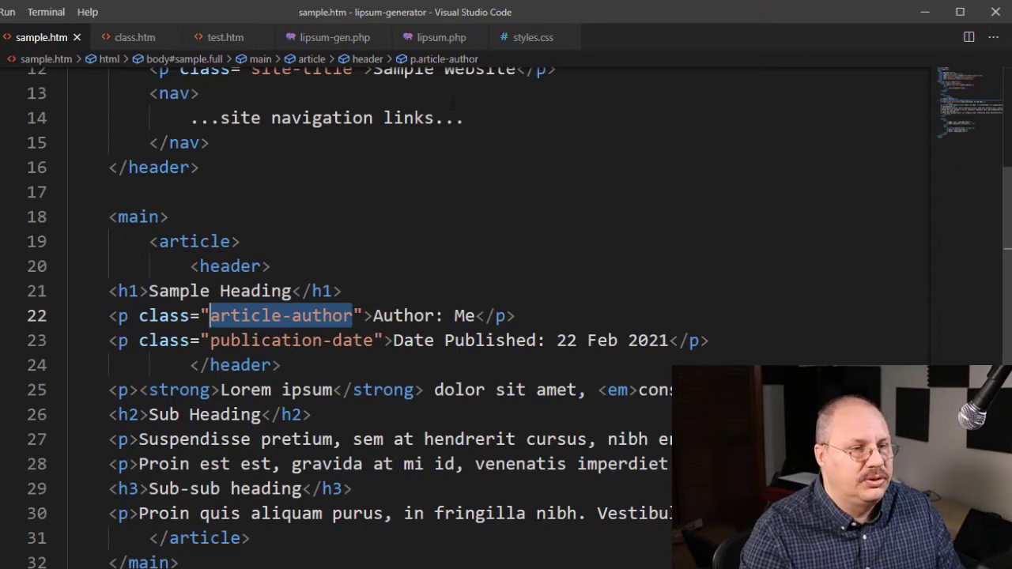
left_click(533, 37)
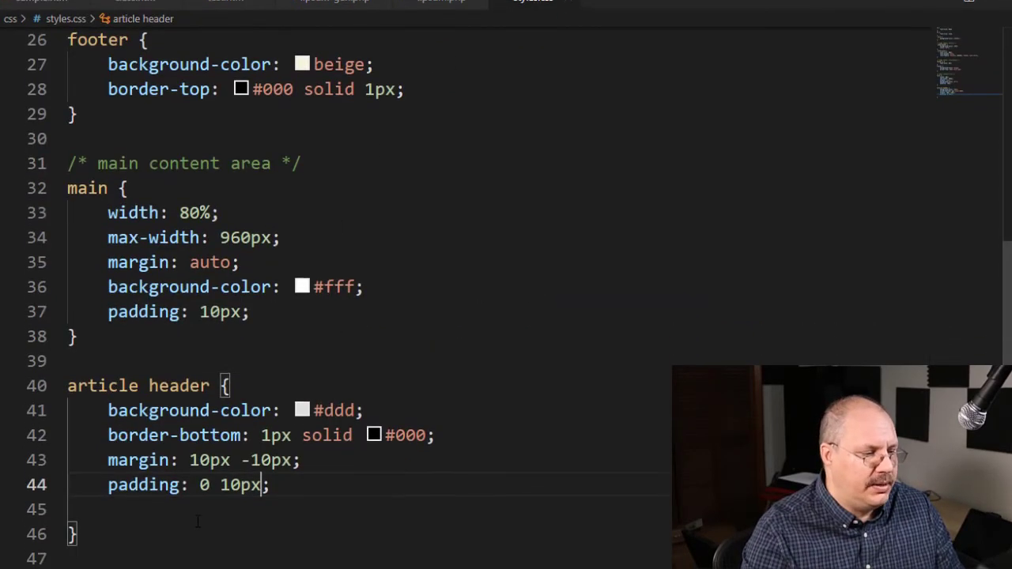
left_click(188, 510)
key("Return")
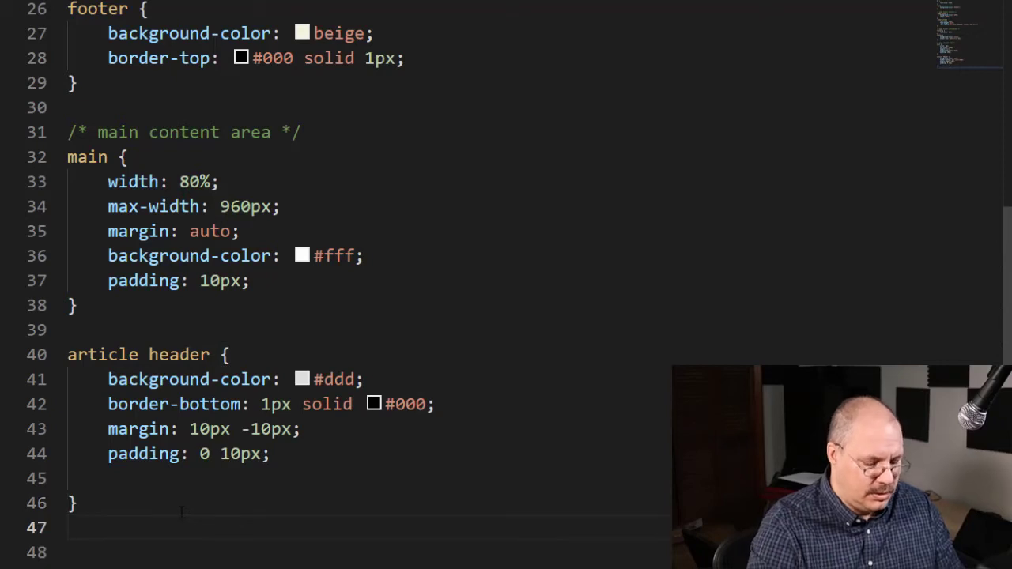
type(".")
key("ctrl+v")
key("BackSpace")
type(",")
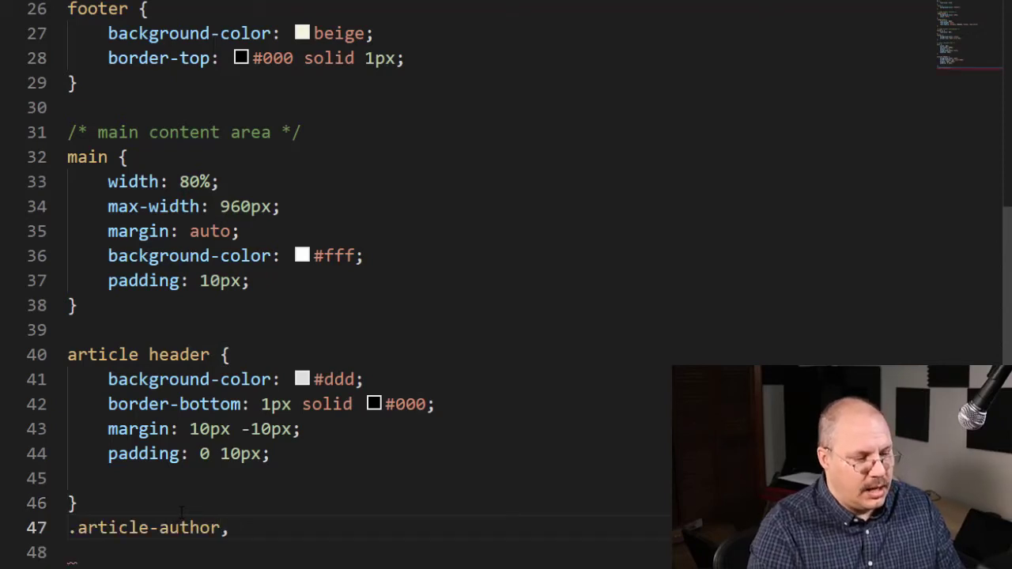
key("Return")
type(".")
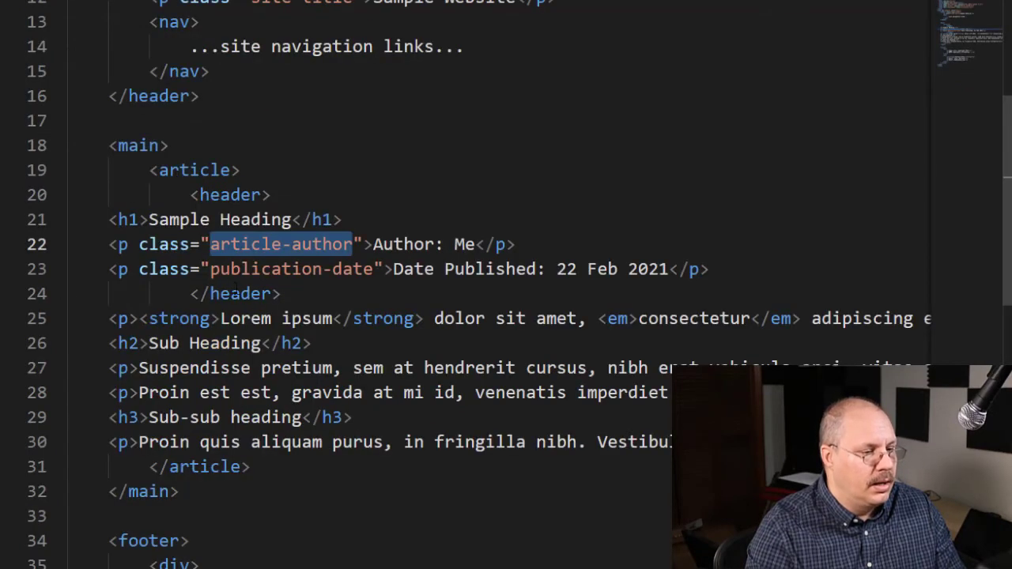
- Add .publication-date as the second selector with font-size: 80%, save and reload the page
left_click(211, 270)
left_click_drag(210, 269, 374, 269)
key("ctrl+c")
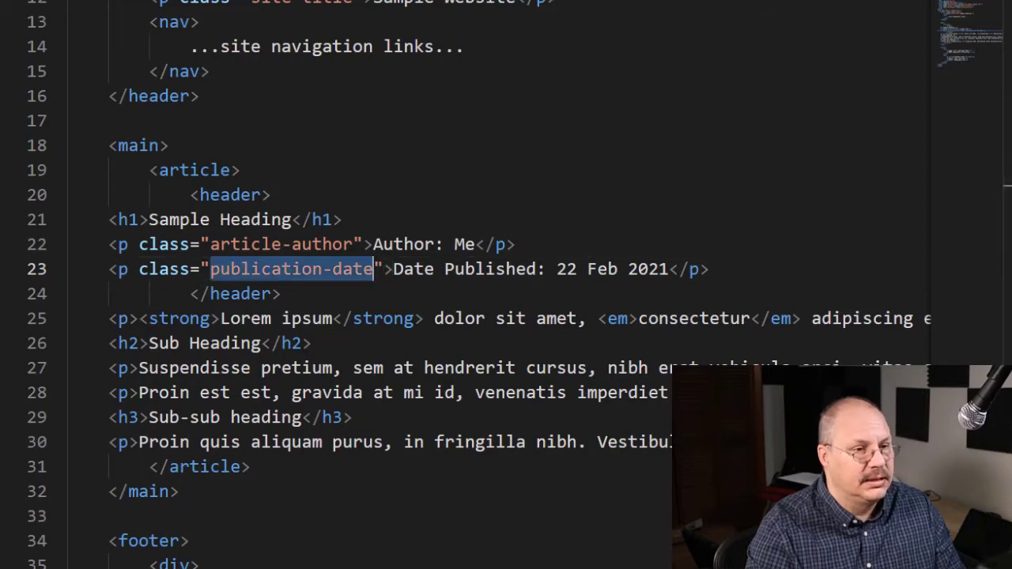
key("ctrl+v")
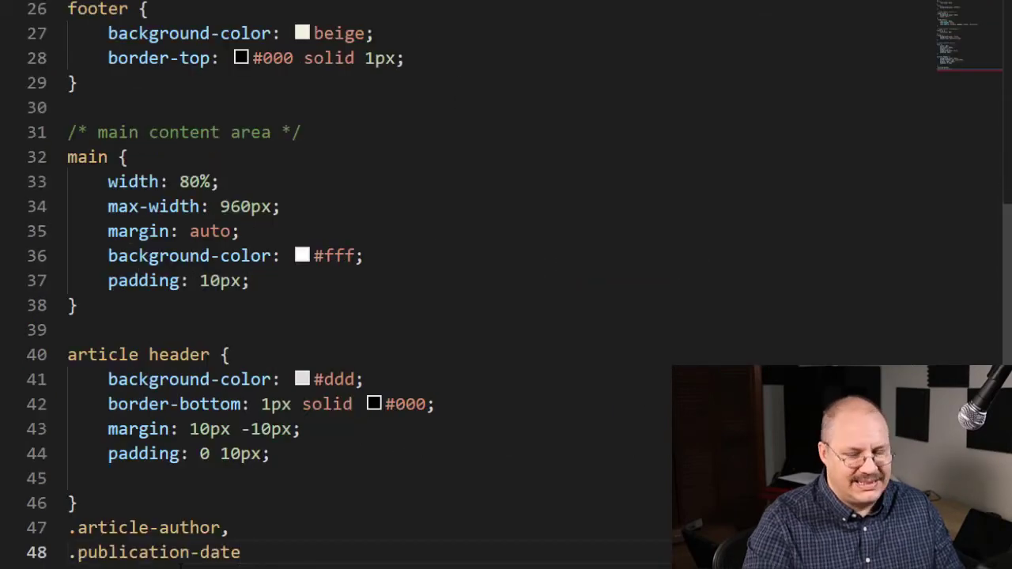
type("{")
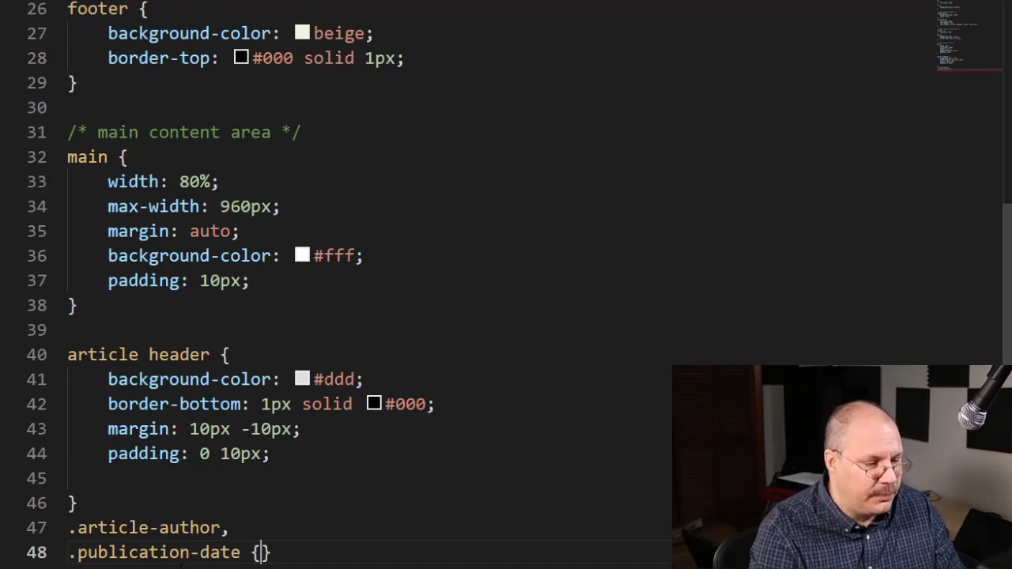
key("Return")
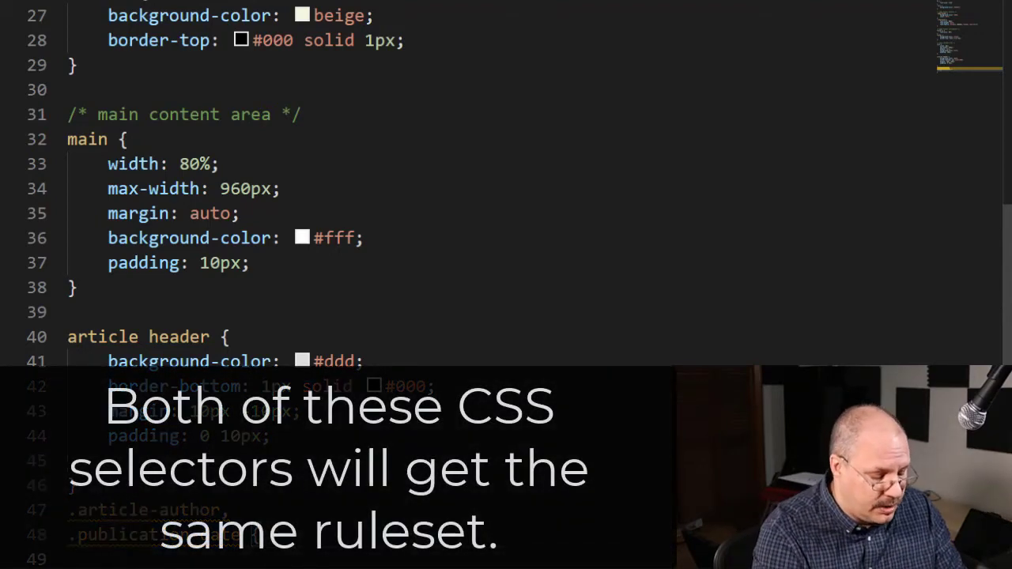
type("font-s")
key("Return")
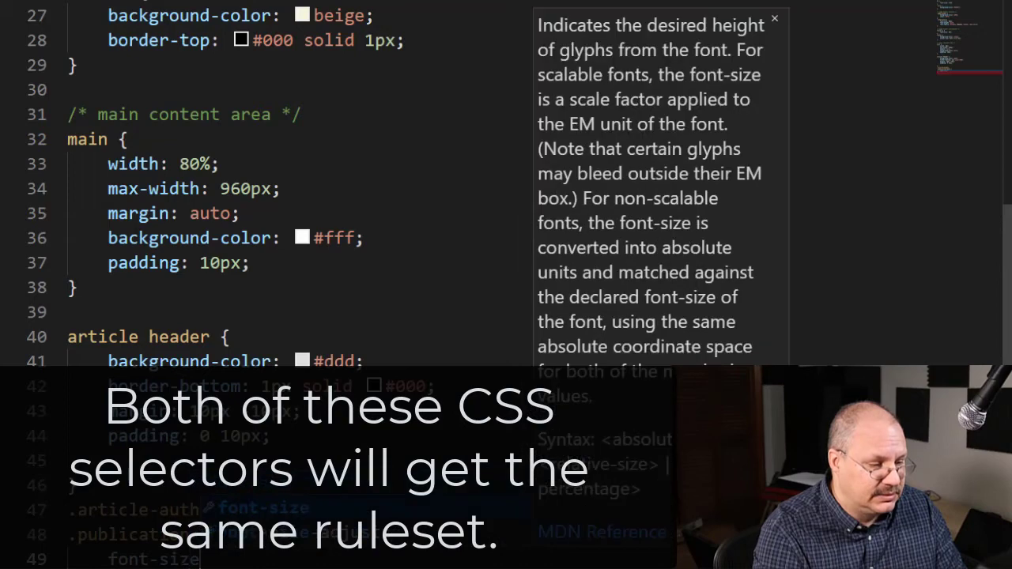
key("Escape")
type(": 80")
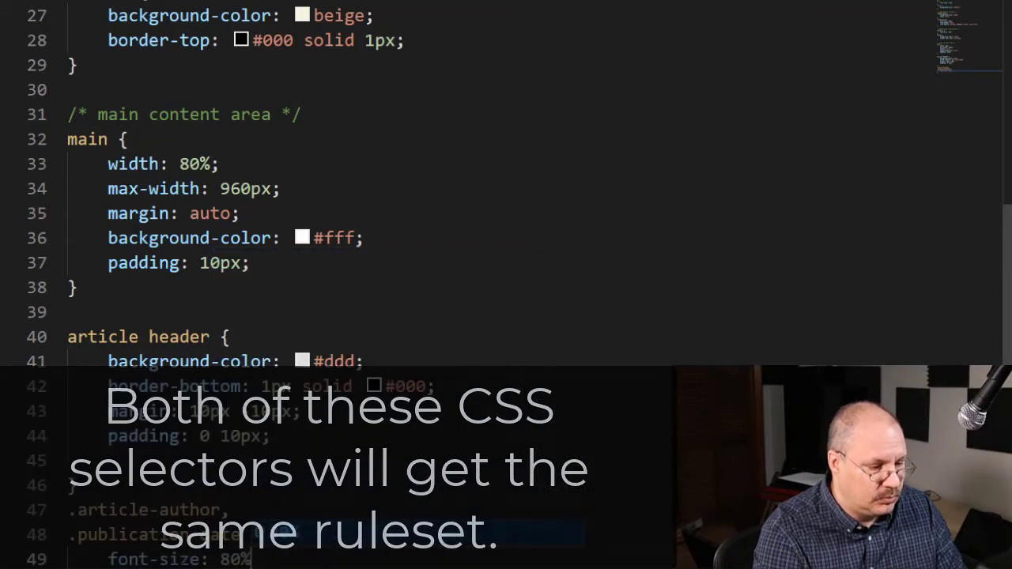
type("%;")
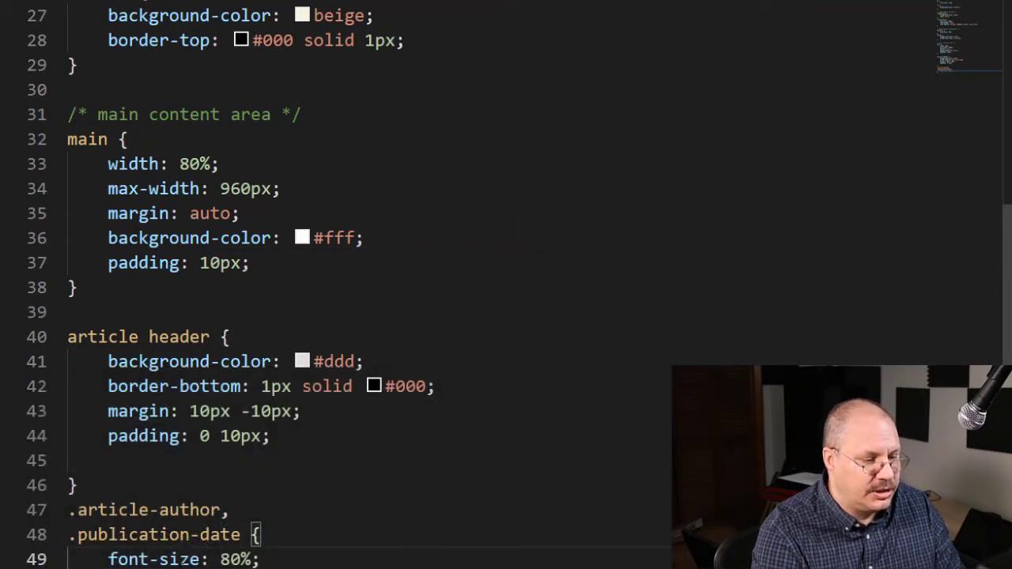
key("ctrl+s")
key("alt+Tab")
key("F5")
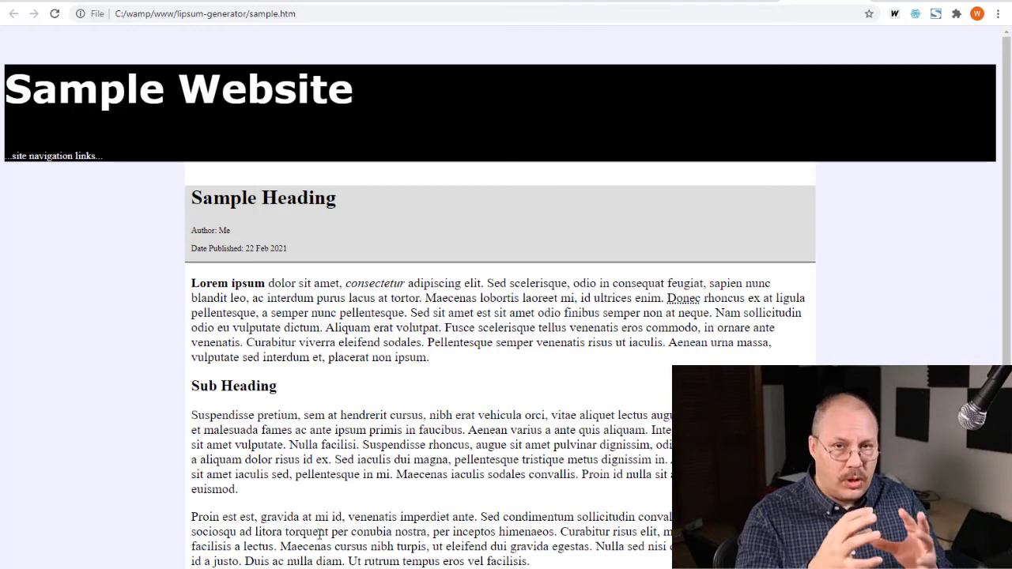
key("alt+Tab")
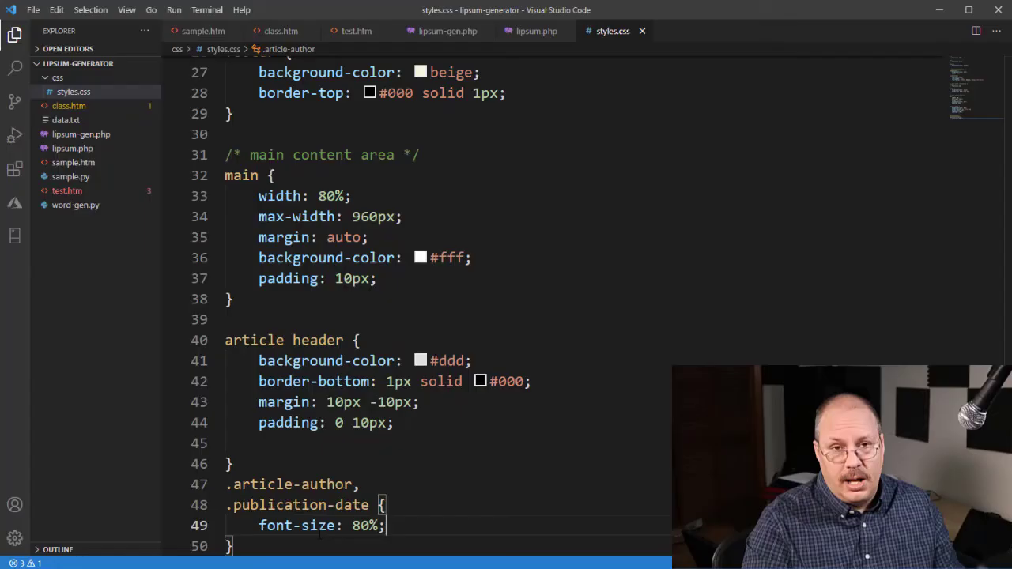